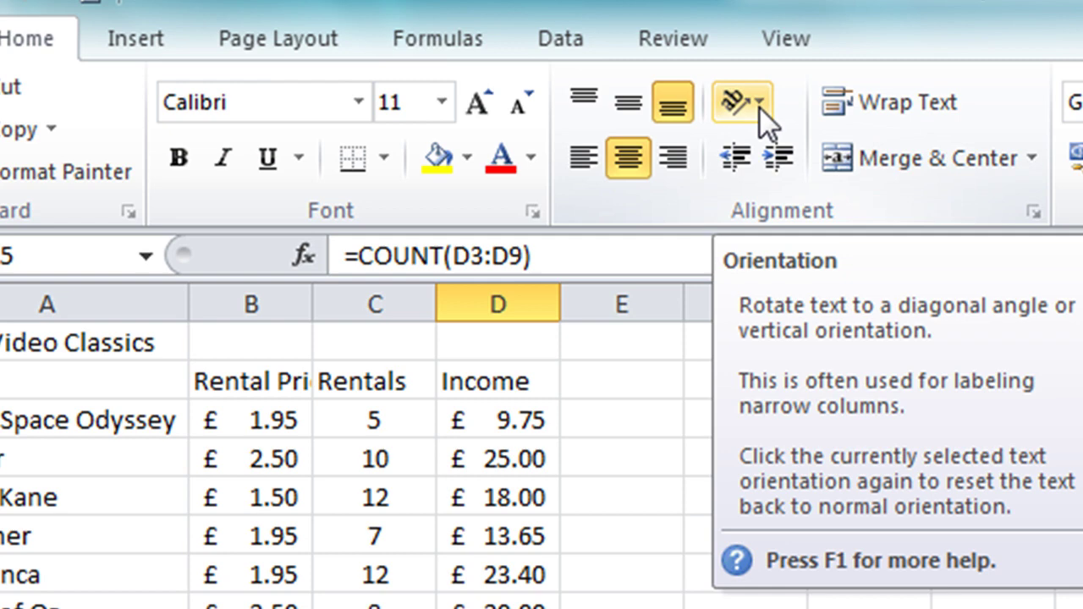
click(760, 106)
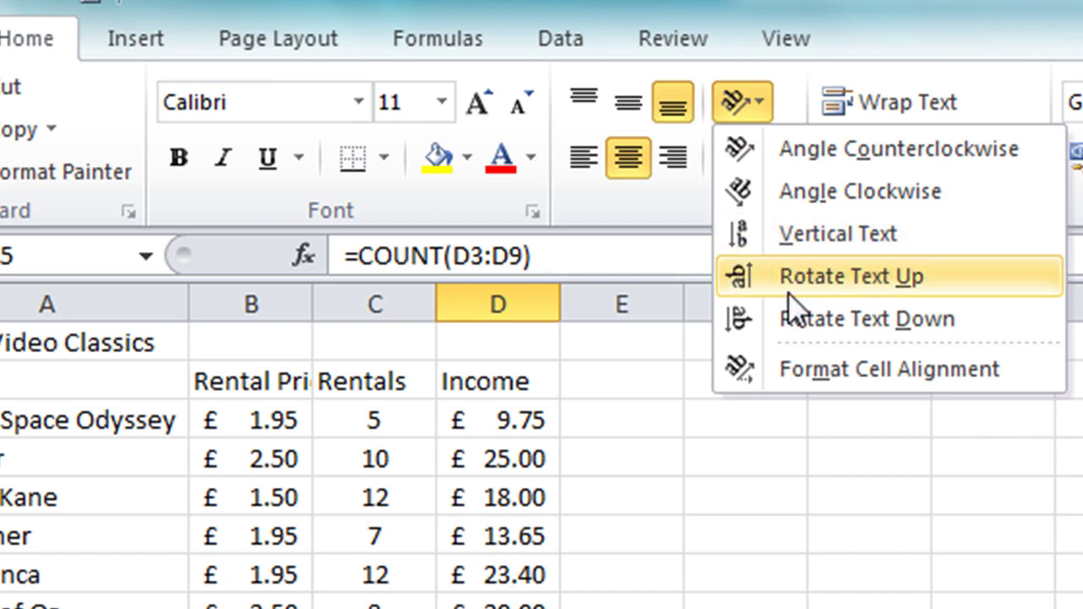
click(759, 104)
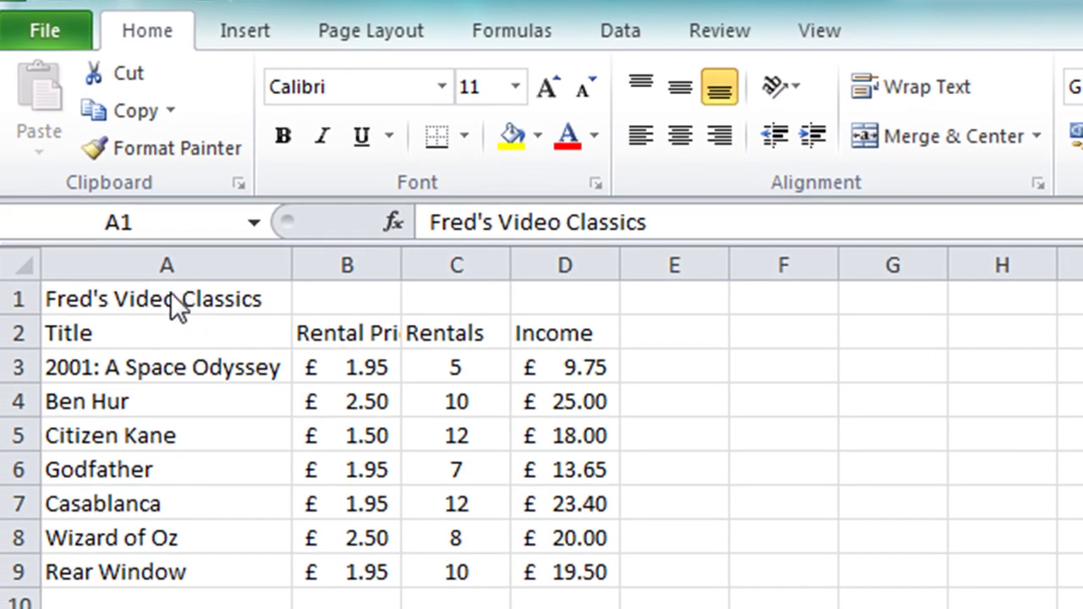
Move the worksheet title from A1 to B1 and merge and center it across A1:D1
click(170, 294)
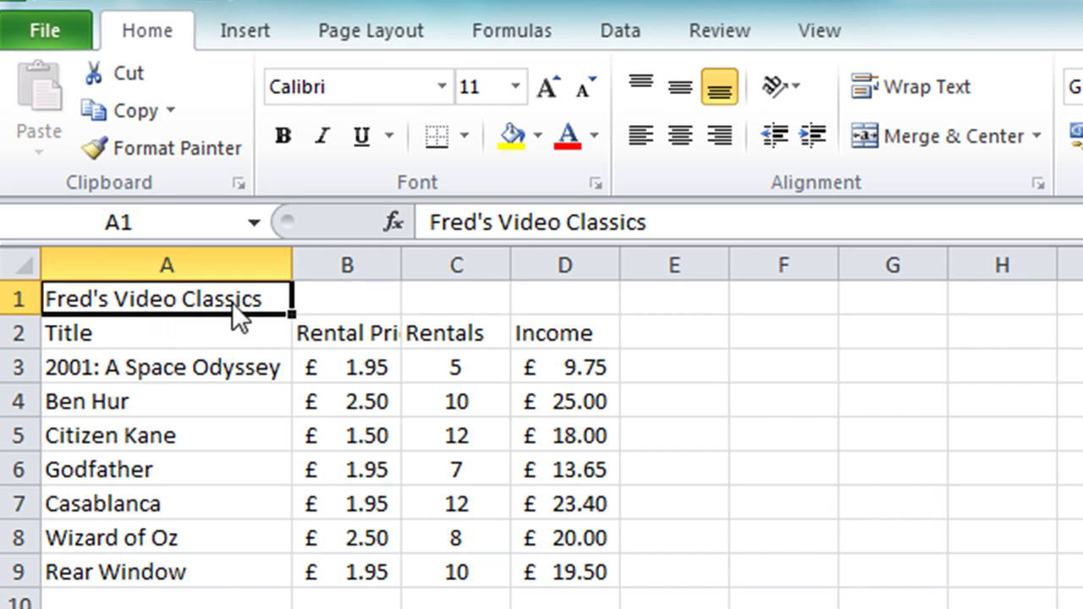
drag(233, 306, 315, 292)
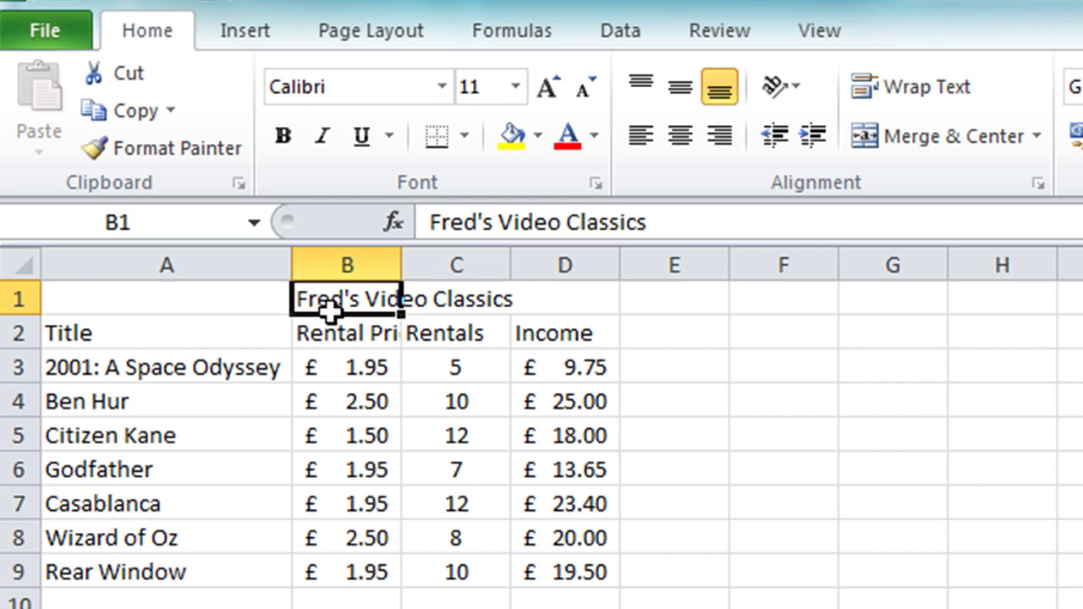
click(138, 307)
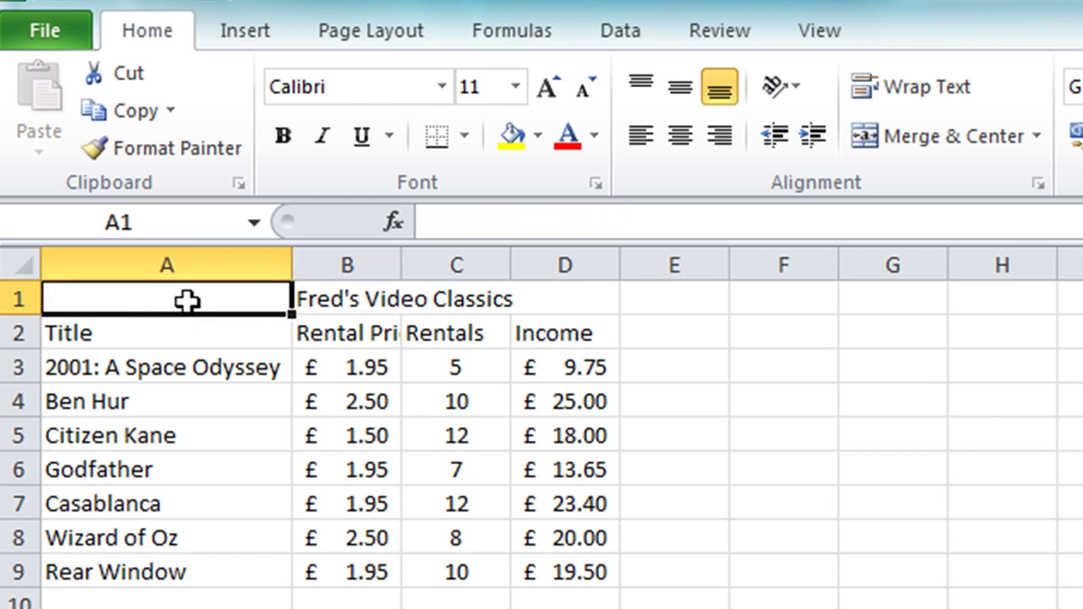
drag(251, 299, 538, 299)
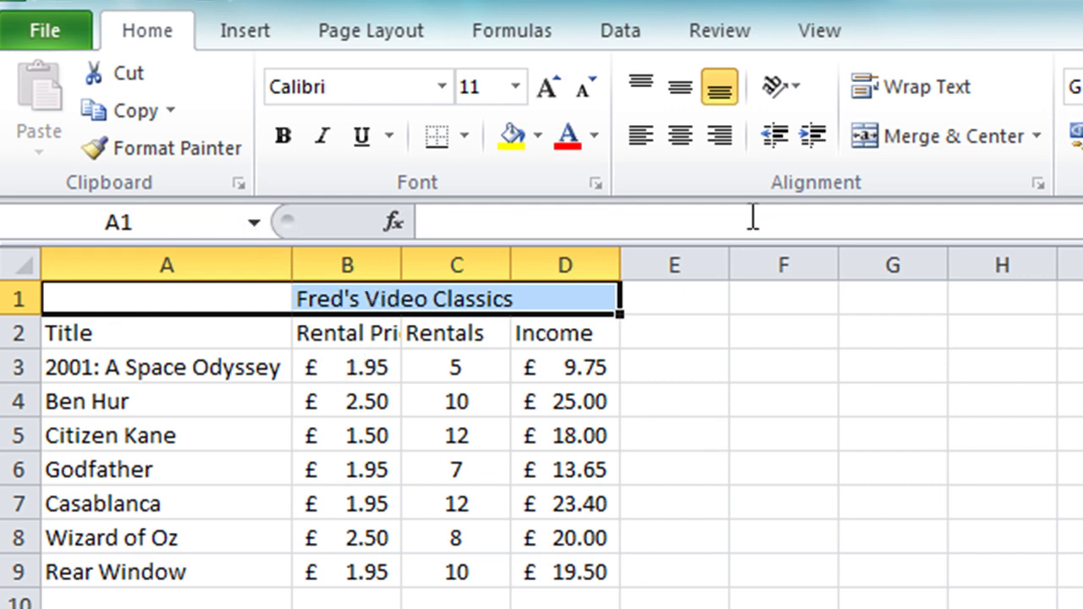
click(896, 138)
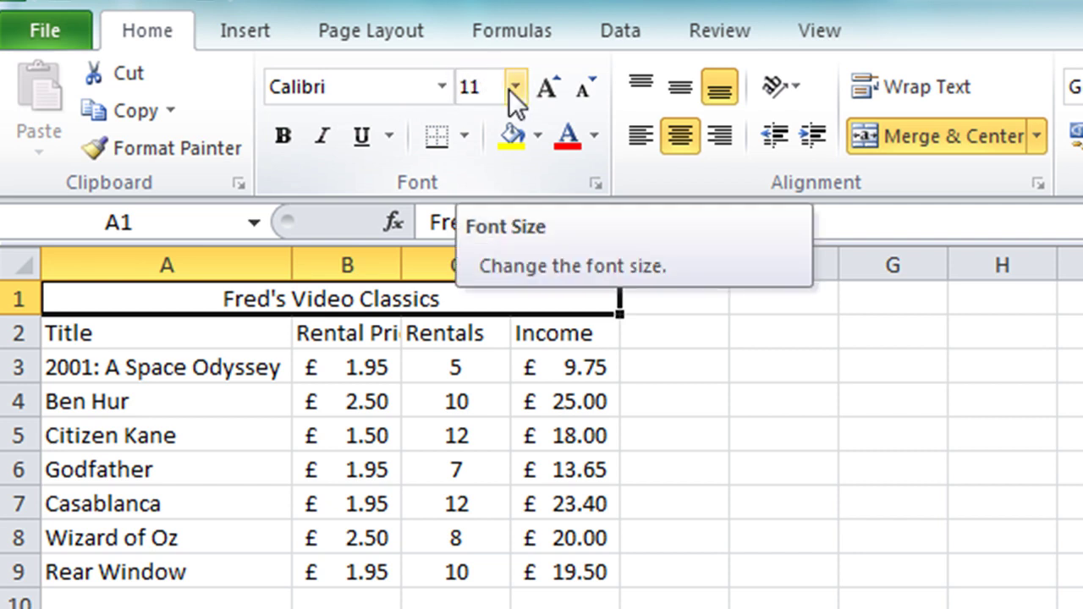
Set the merged title's font size to 18 and make it bold
click(514, 88)
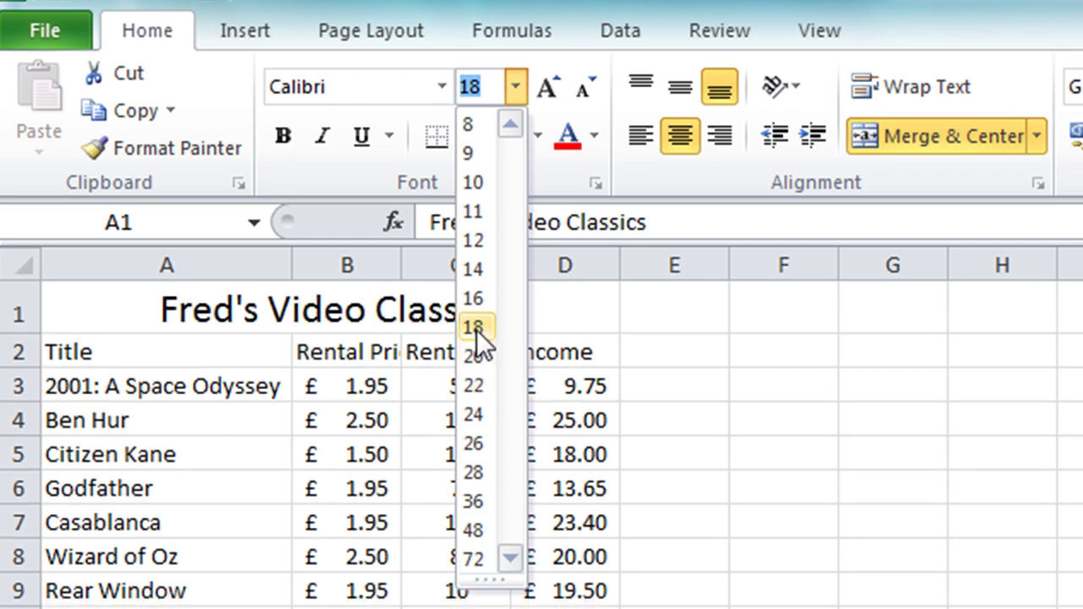
click(474, 327)
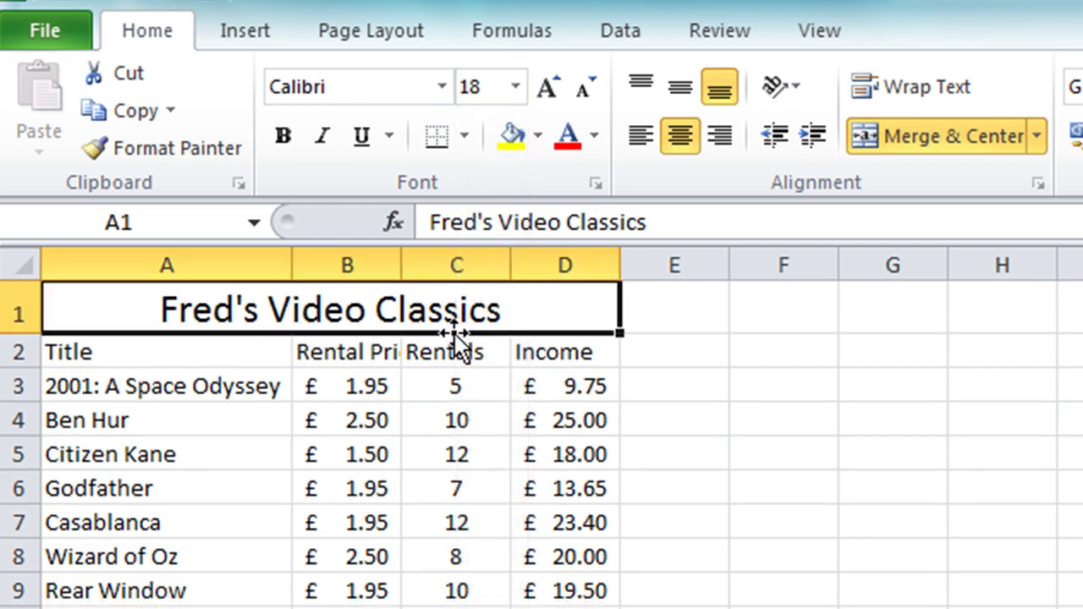
click(281, 148)
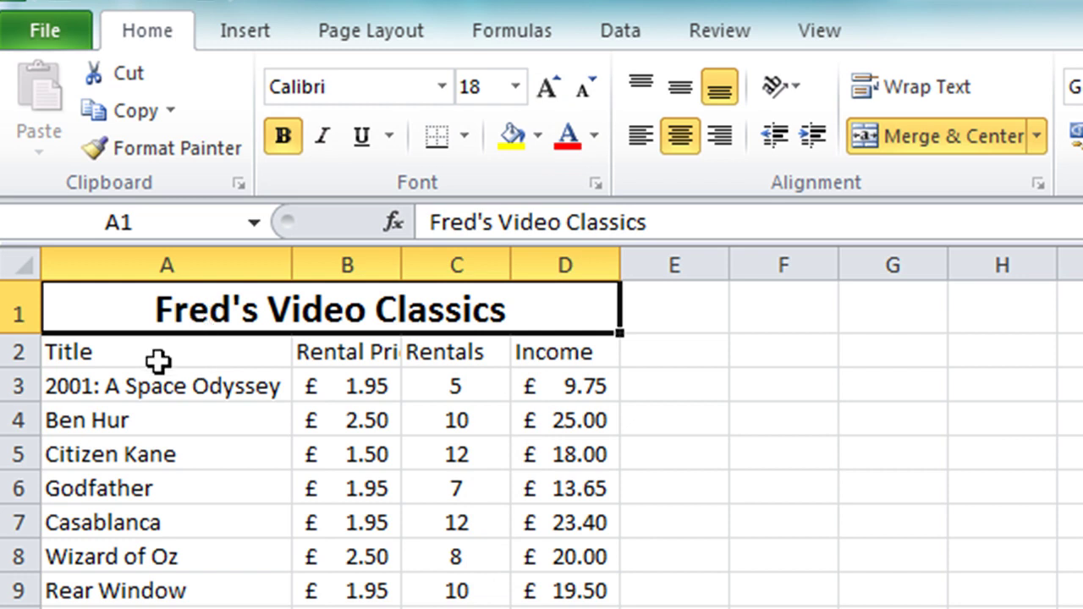
Make the column headings in A2:D2 and the summary labels in A11:A15 bold
drag(174, 358, 542, 349)
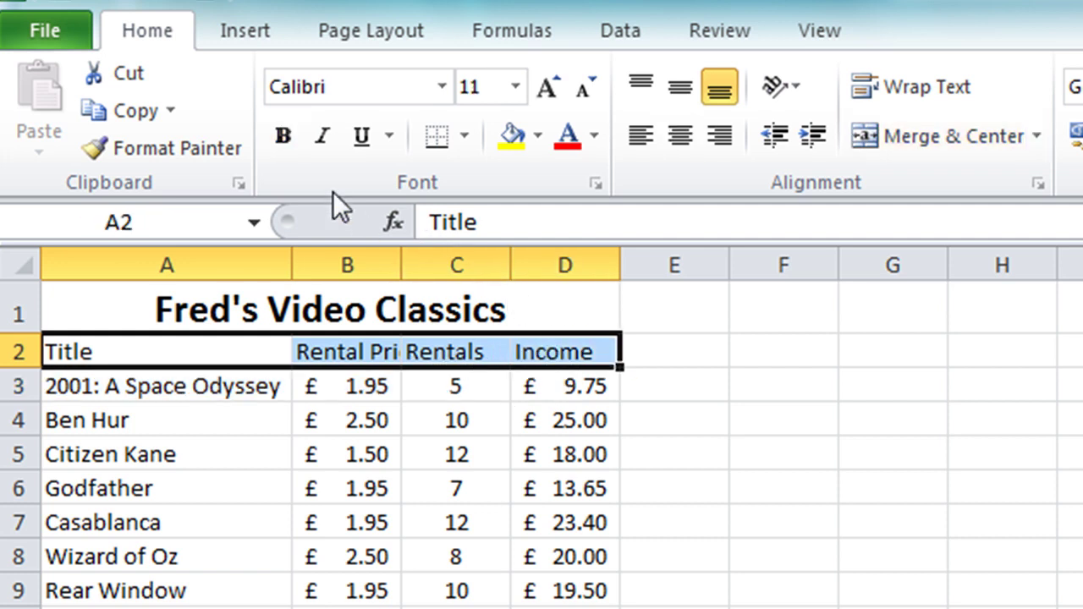
click(292, 145)
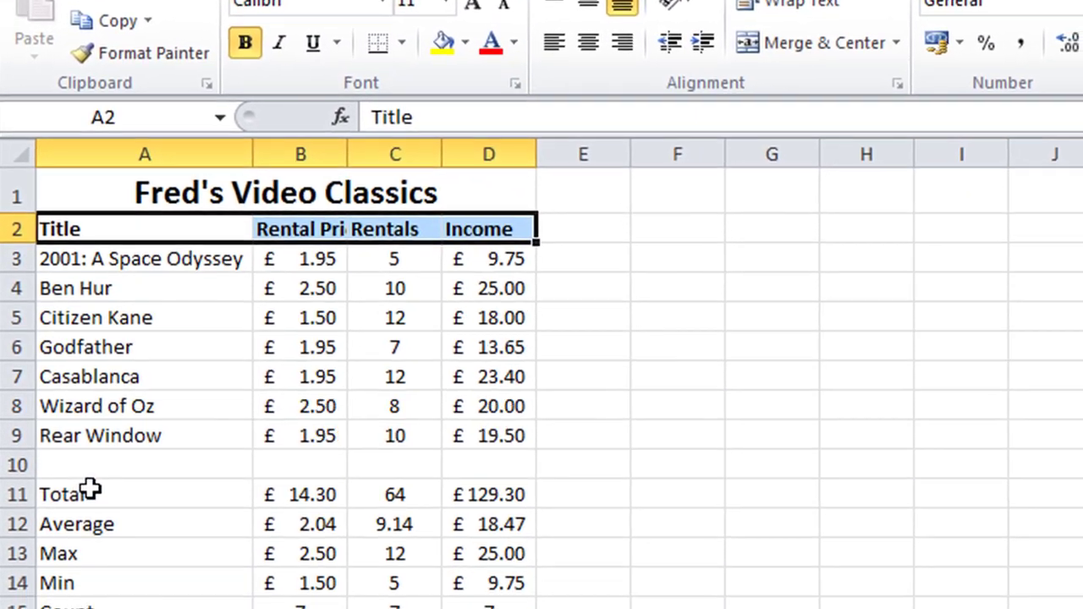
click(90, 491)
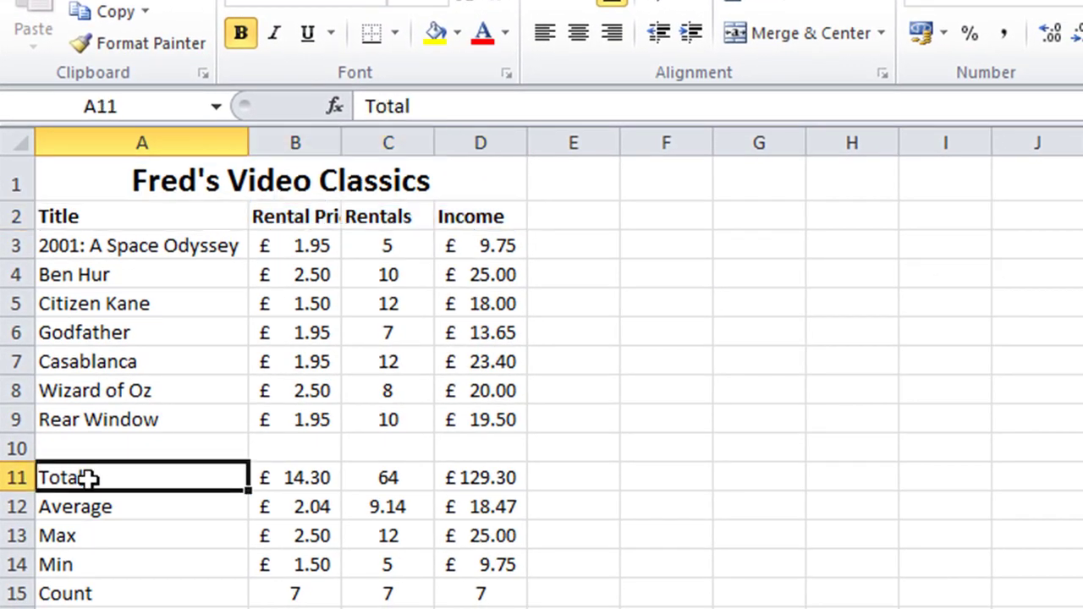
drag(89, 475, 72, 582)
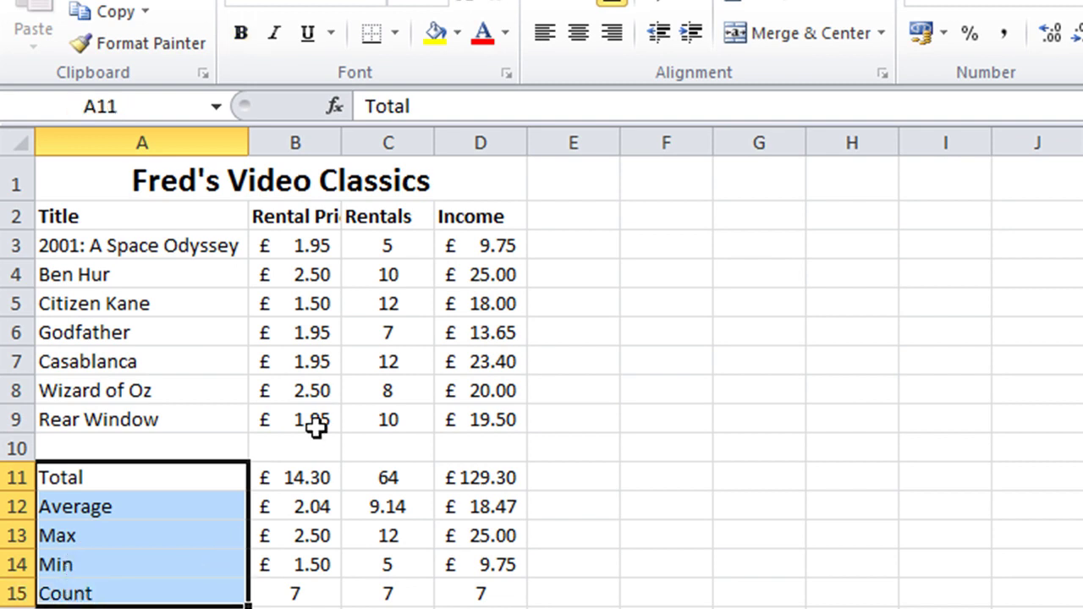
click(241, 32)
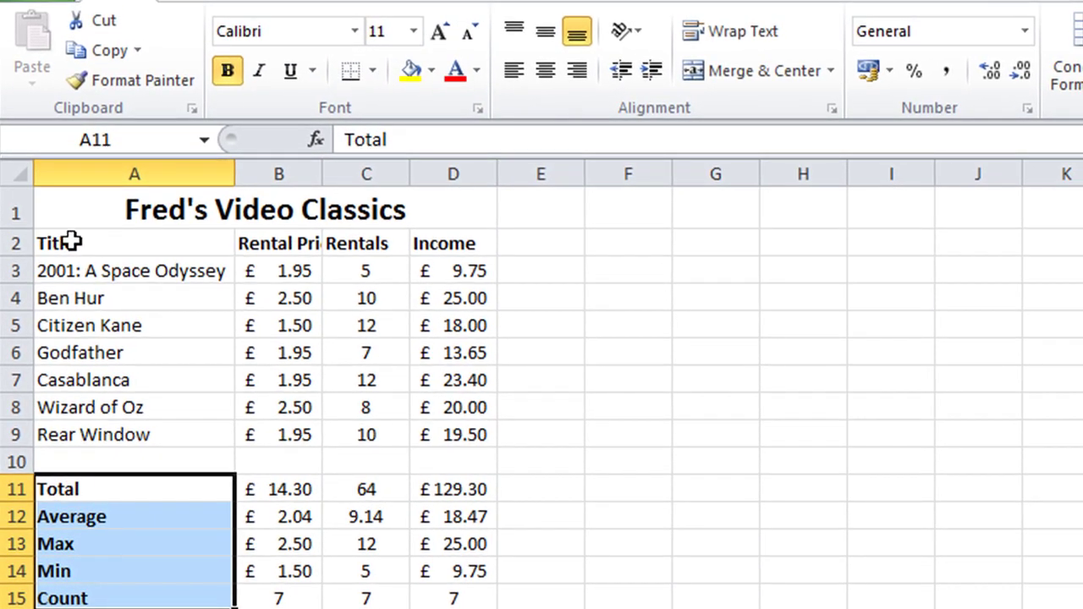
Set the column headings in A2:D2 to font size 12 and wrap their text
drag(71, 243, 434, 243)
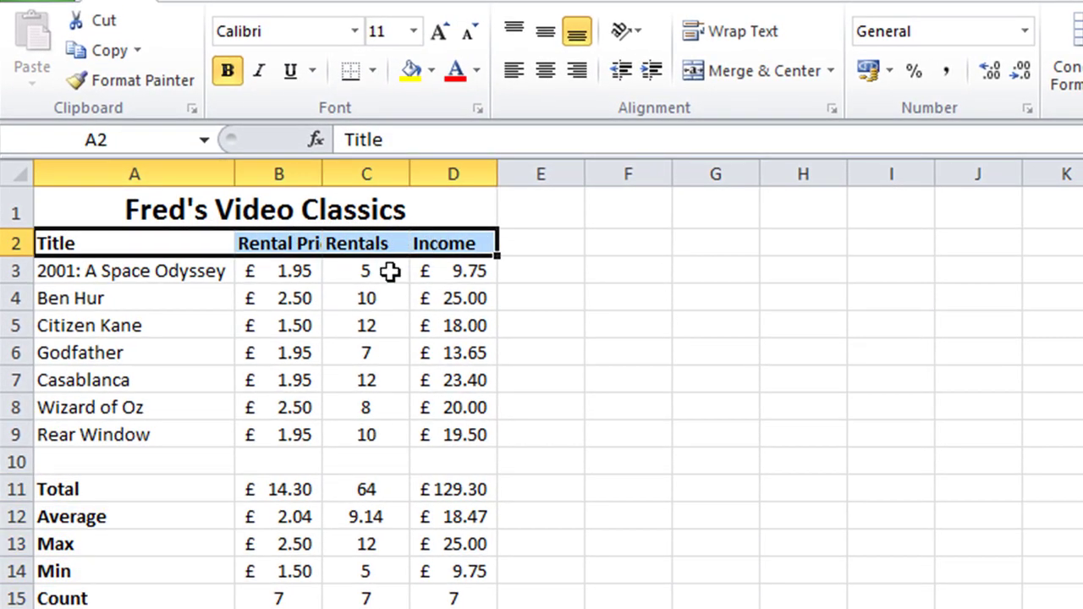
click(414, 31)
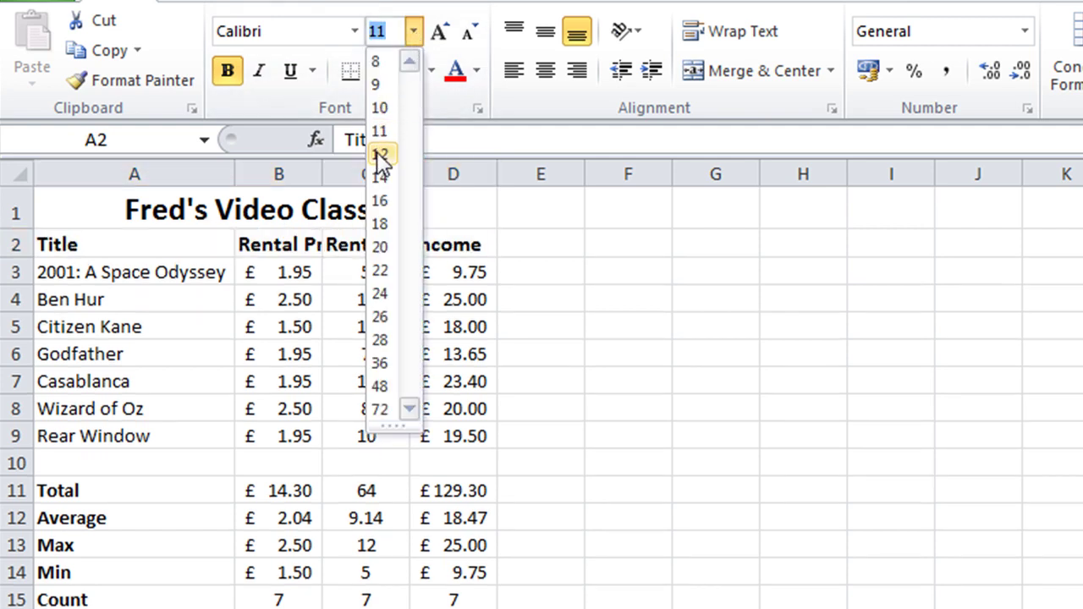
click(379, 154)
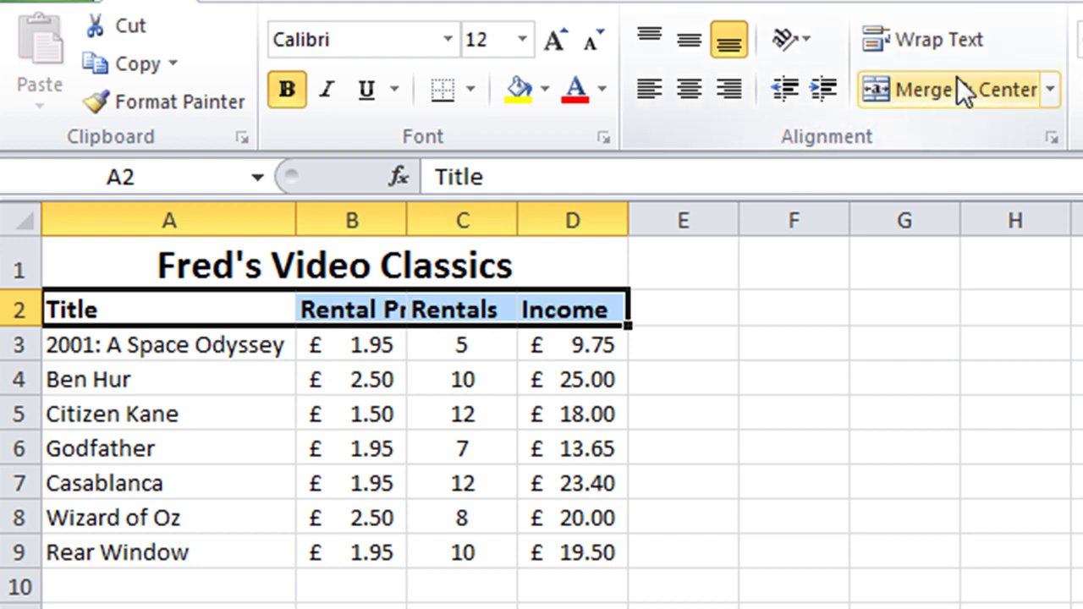
click(927, 37)
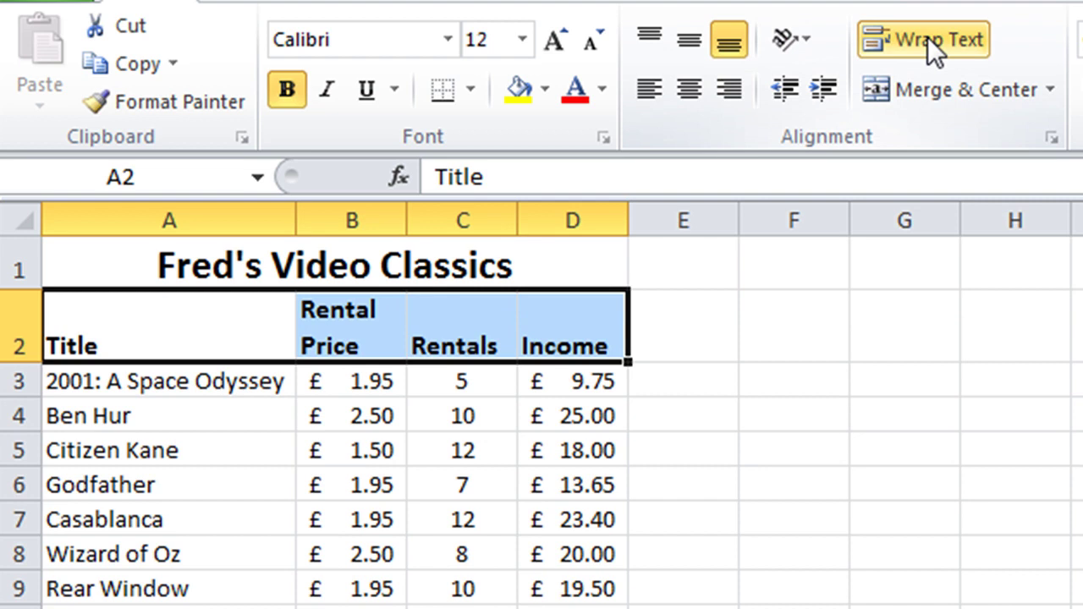
click(184, 436)
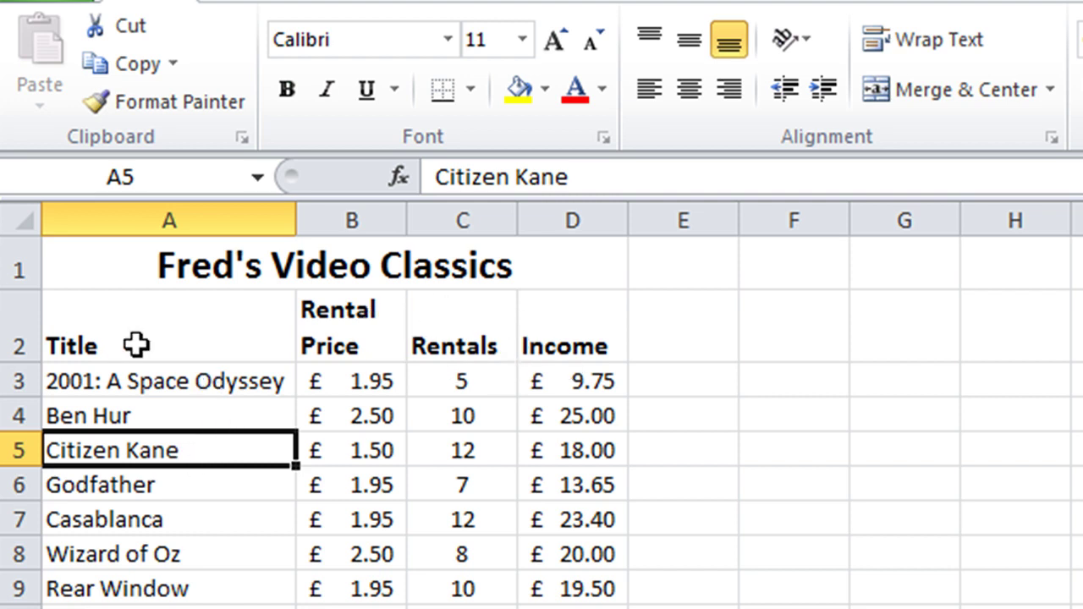
Center the column headings in A2:D2 both horizontally and vertically through the Format Cells alignment settings
drag(137, 345, 554, 339)
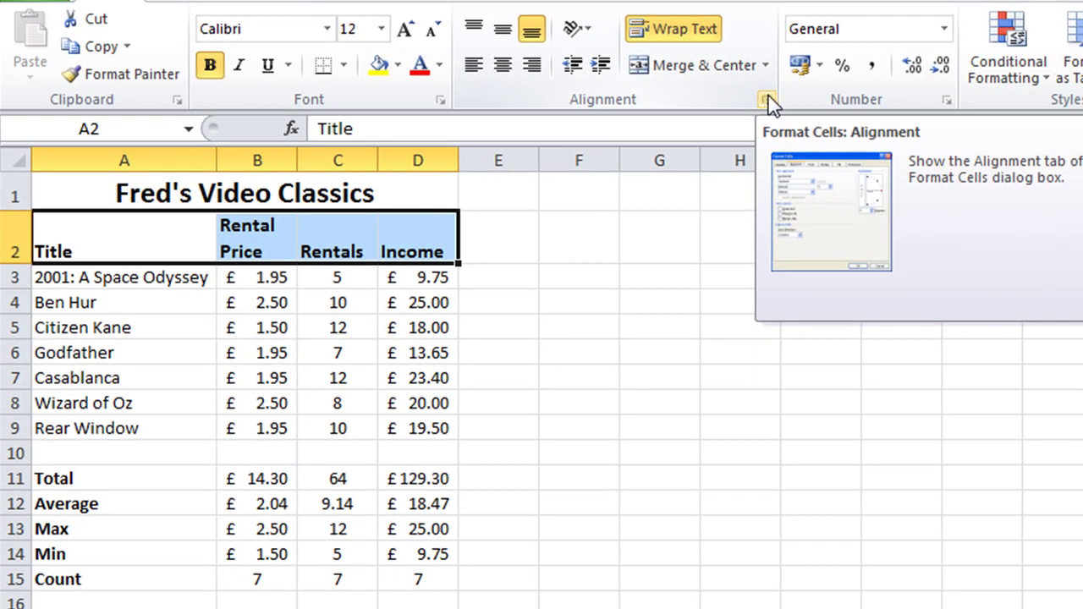
click(767, 99)
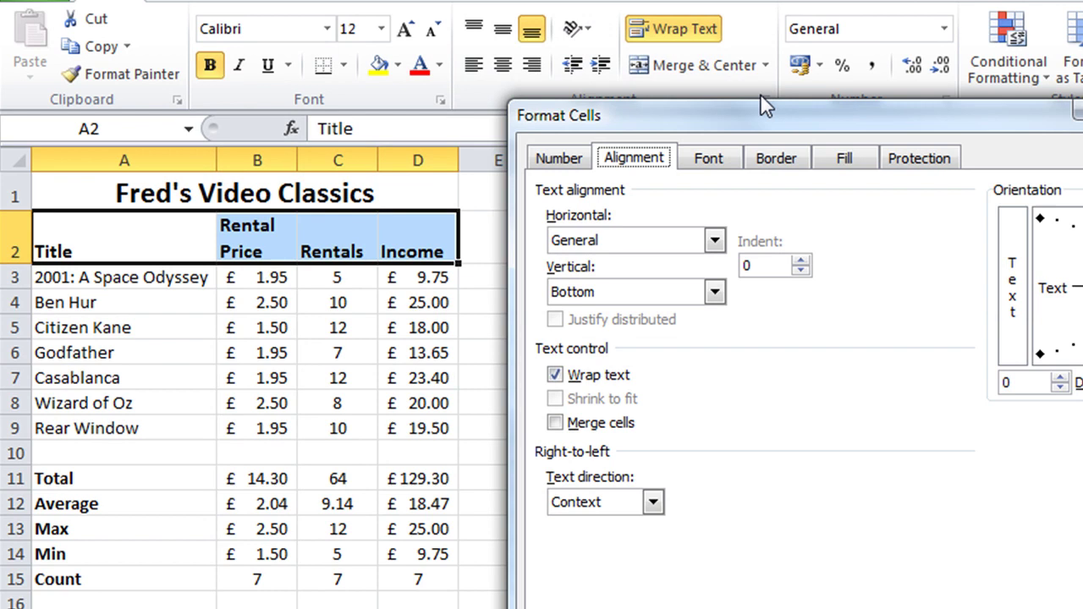
drag(764, 129, 725, 161)
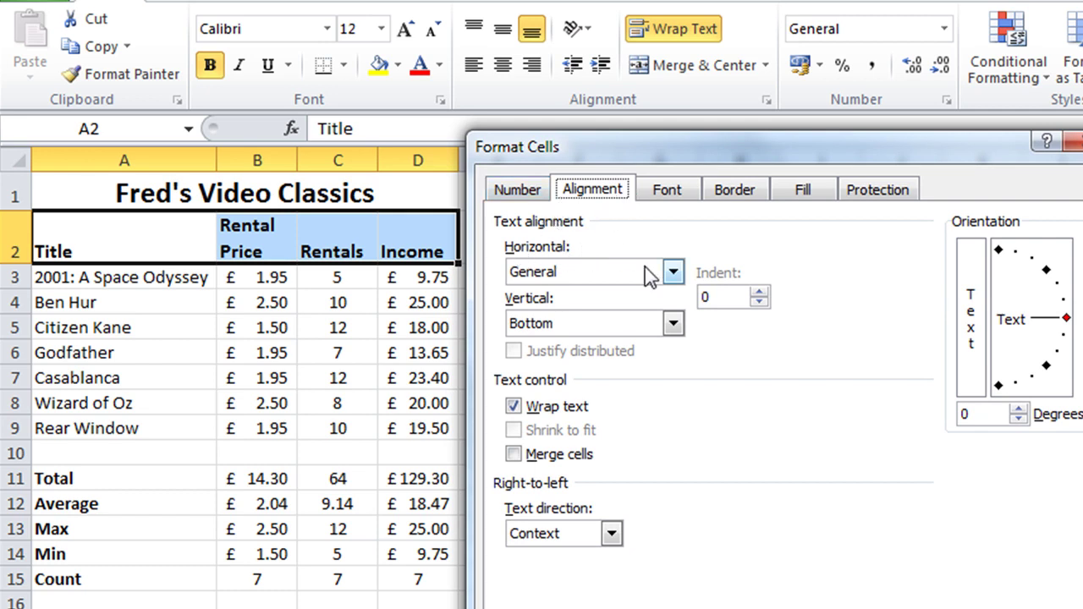
click(673, 272)
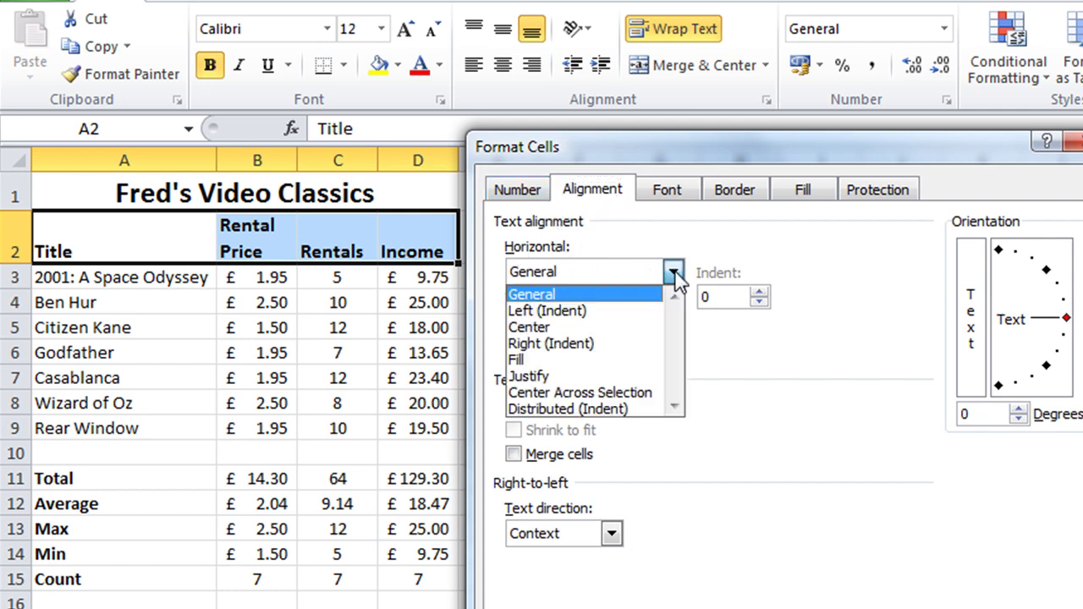
click(558, 326)
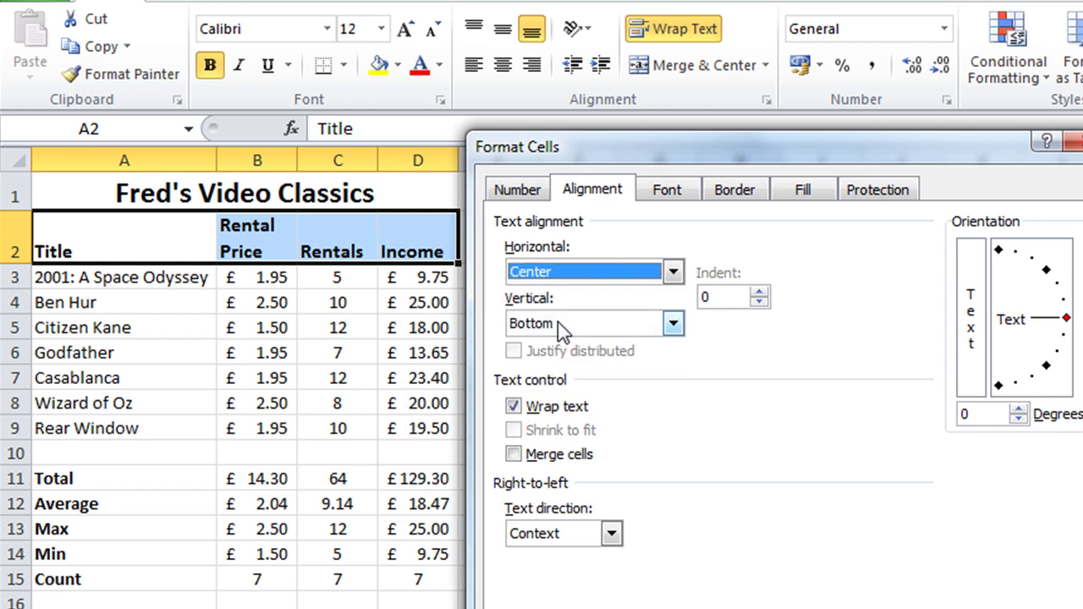
click(671, 321)
click(576, 364)
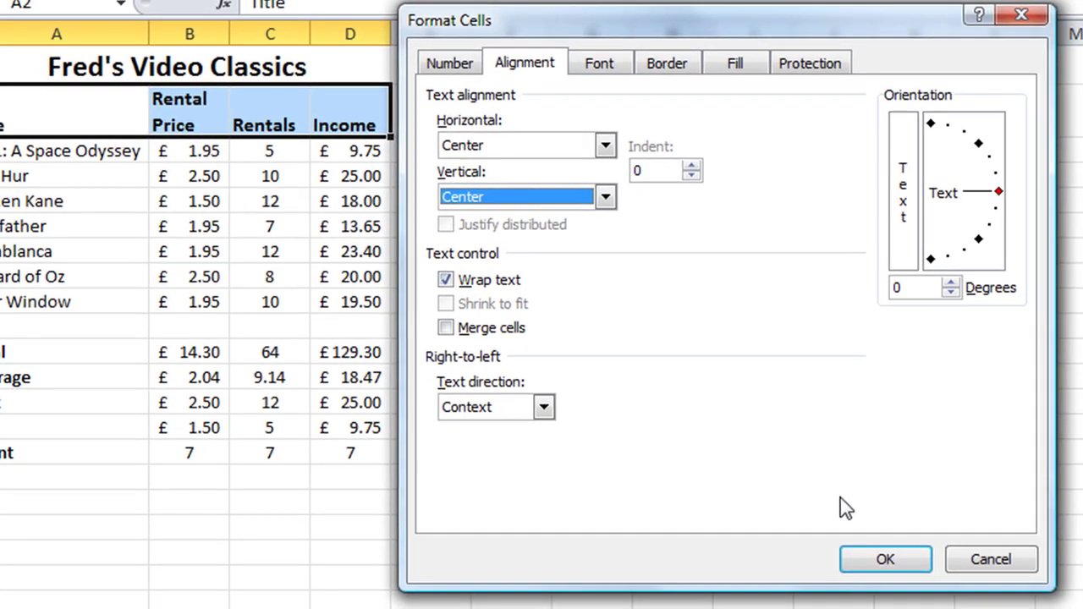
click(907, 561)
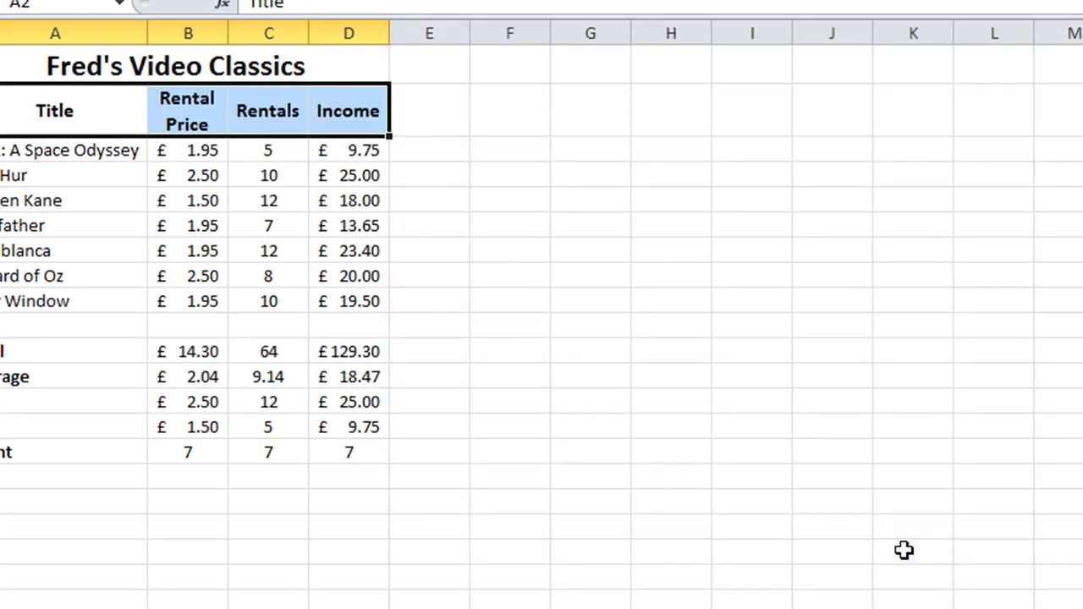
click(124, 169)
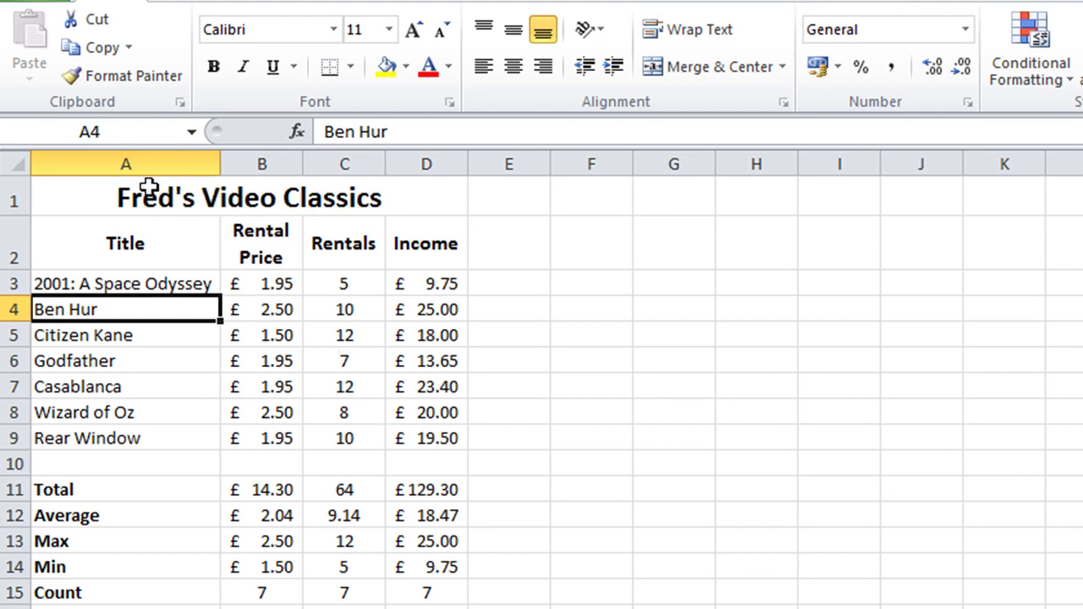
Fill the merged title cell with a medium blue theme color
click(151, 183)
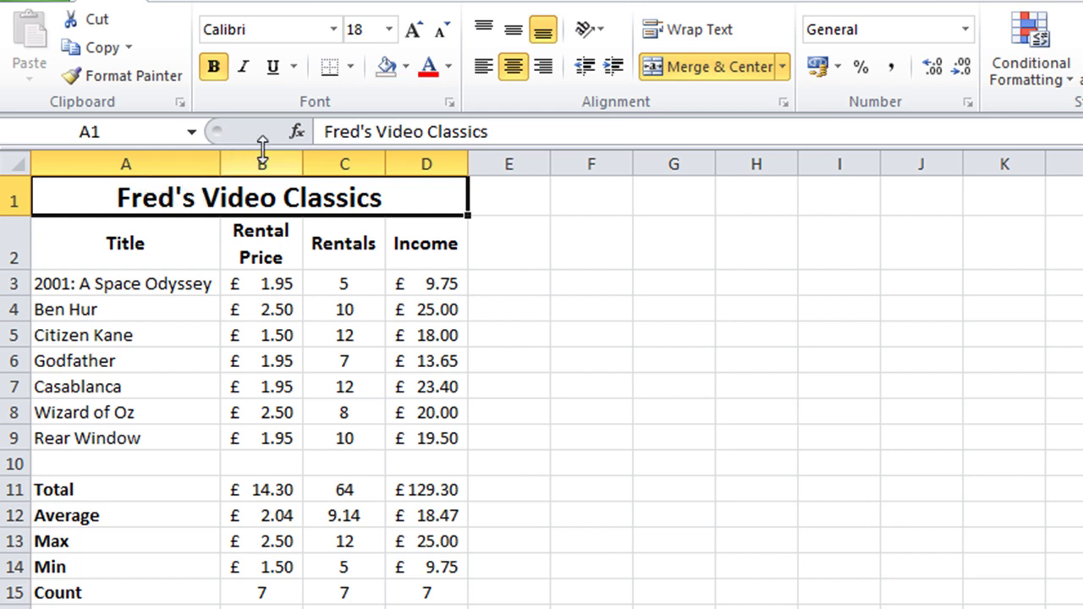
click(407, 69)
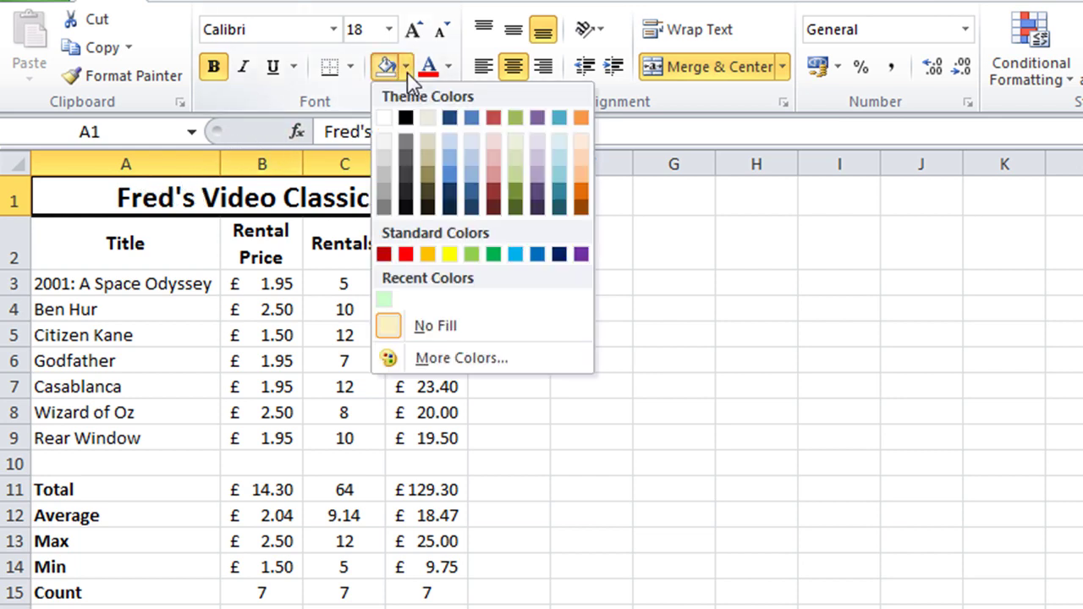
click(448, 177)
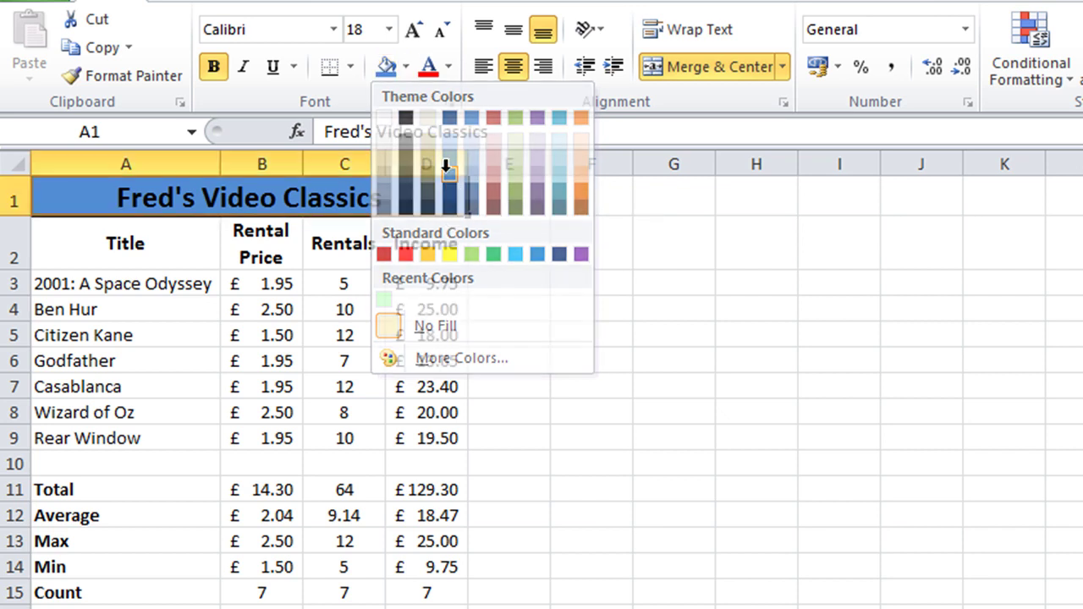
click(500, 239)
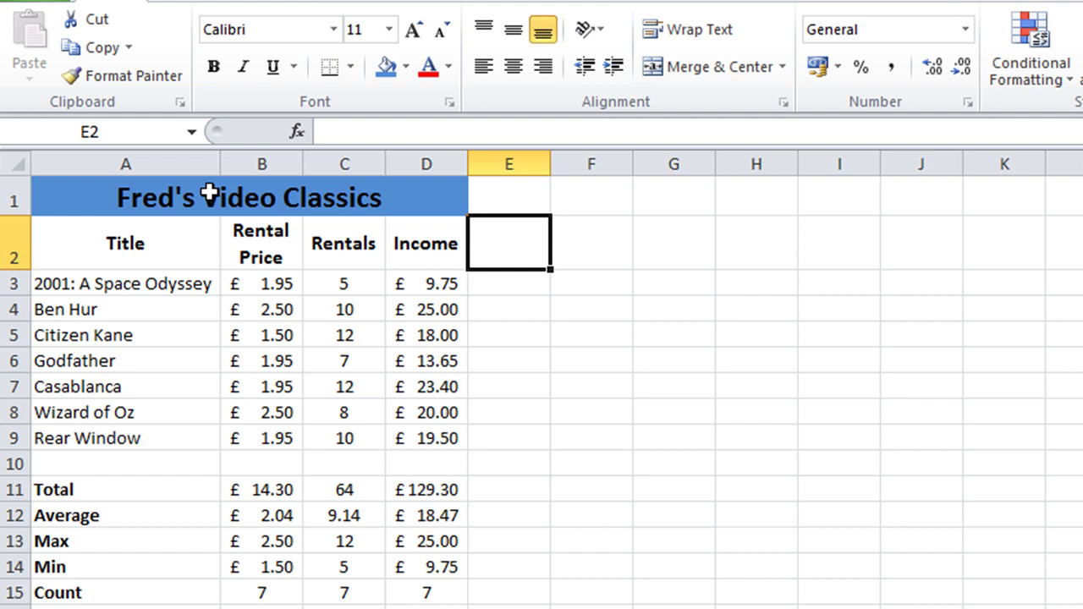
Replace the title cell's fill with a pale green picked from the standard color palette
click(289, 196)
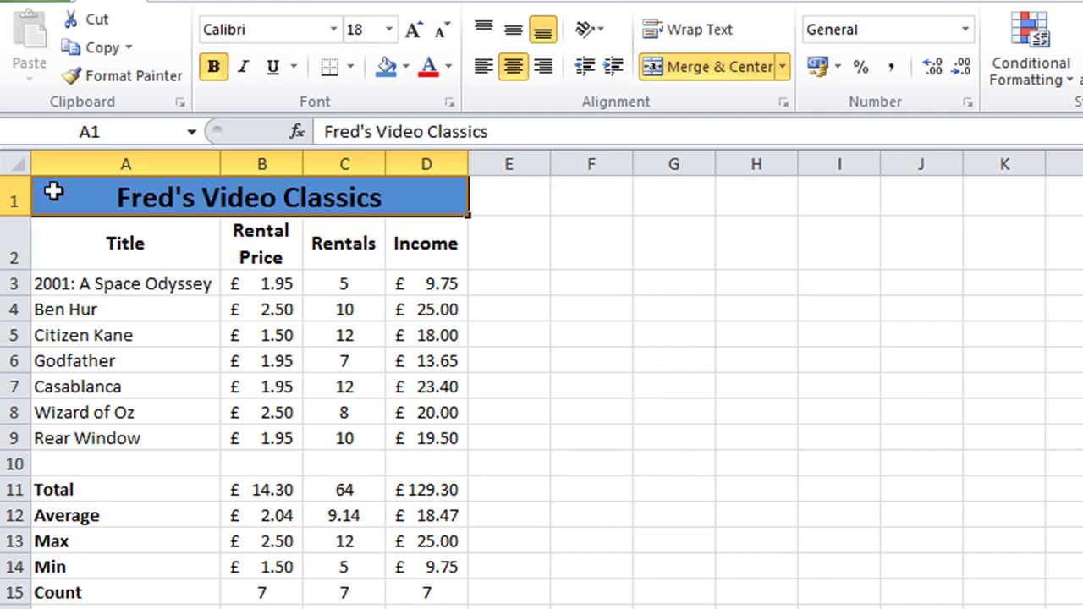
click(407, 67)
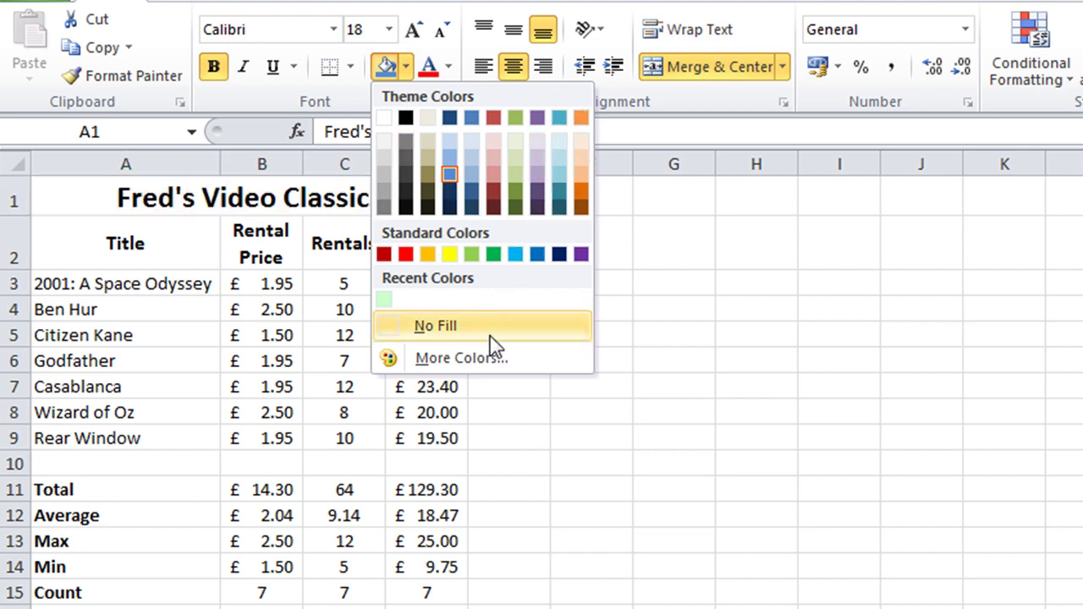
click(457, 360)
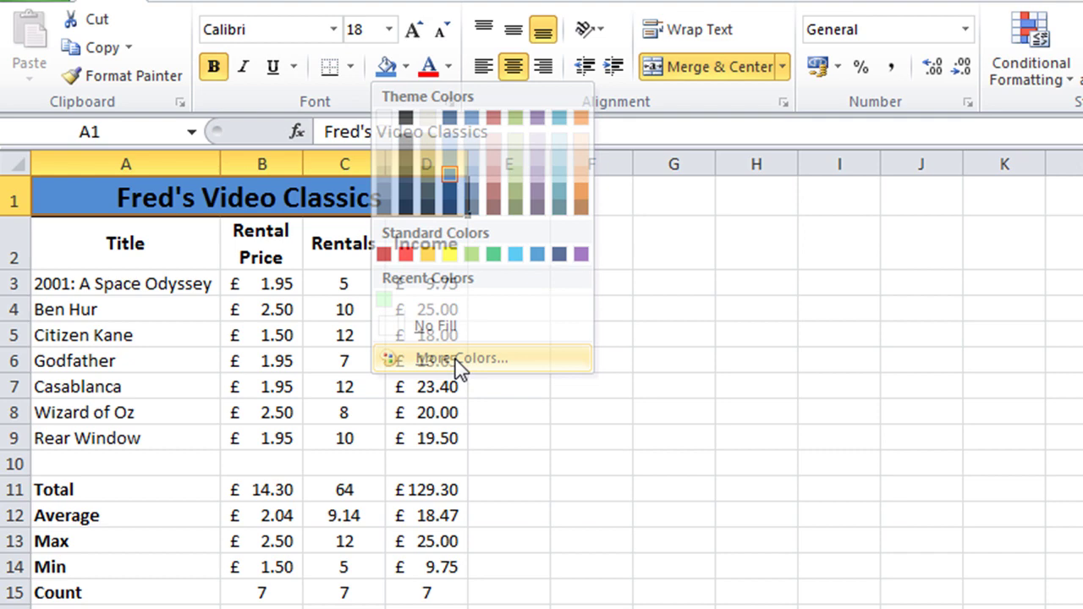
drag(395, 256, 622, 203)
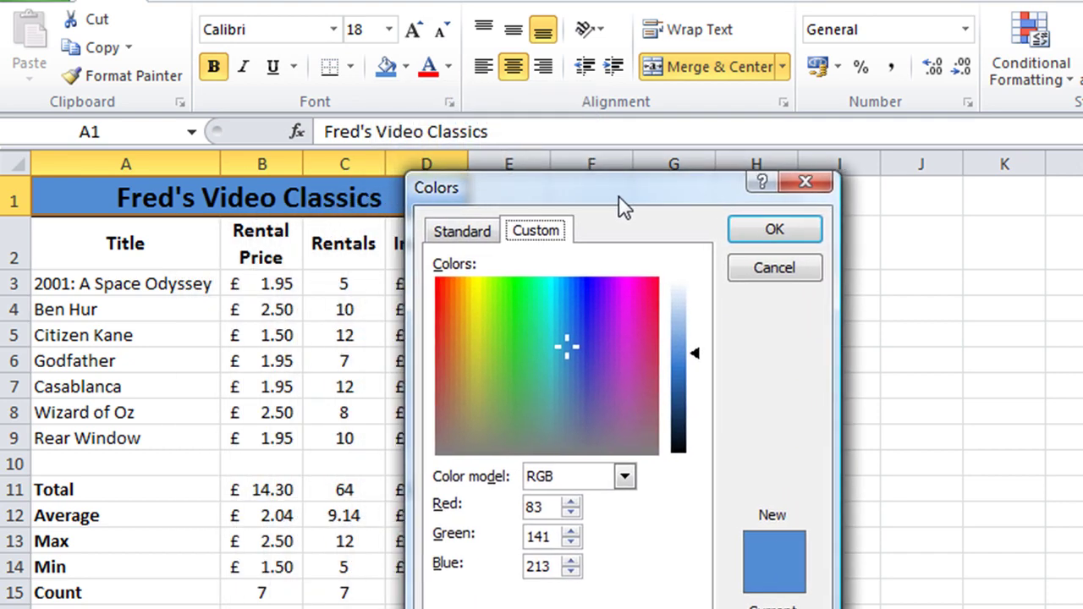
click(466, 239)
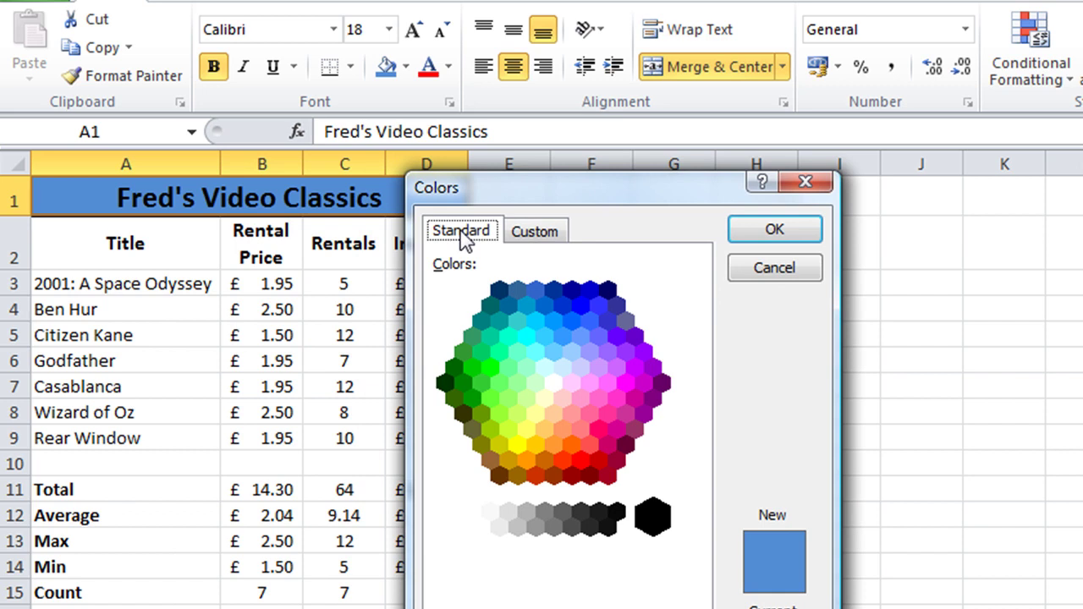
click(546, 371)
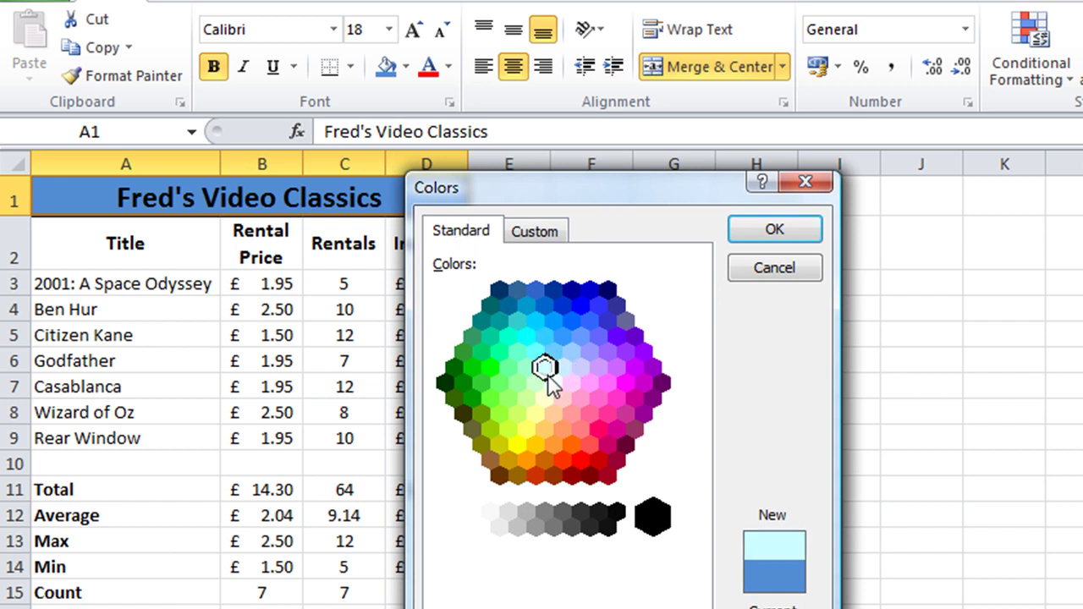
click(535, 383)
click(762, 230)
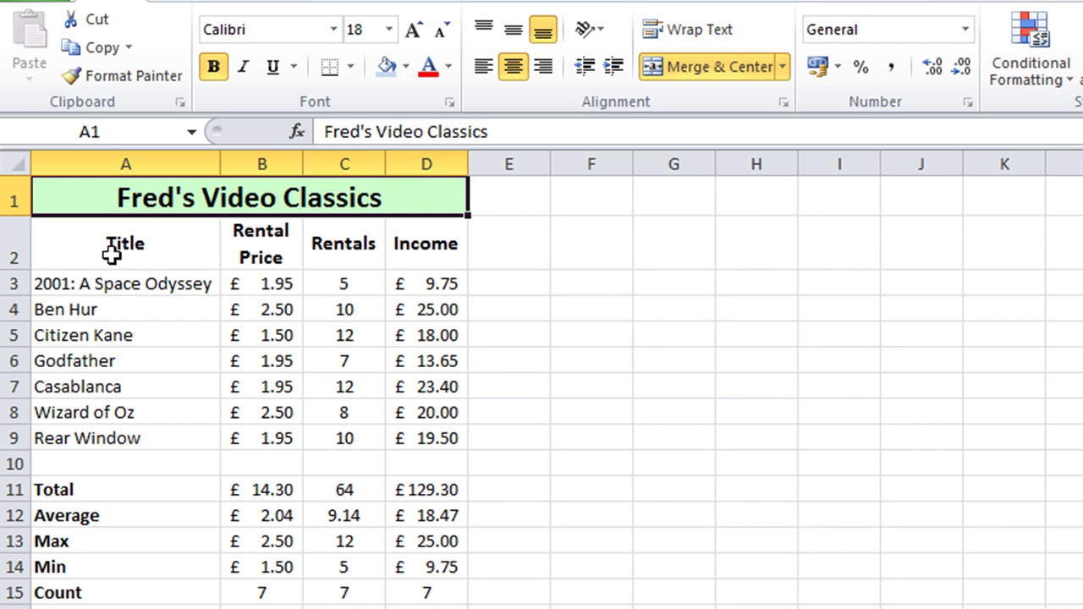
Fill the column headings in A2:D2 with the lightest aqua theme color
drag(110, 254, 414, 245)
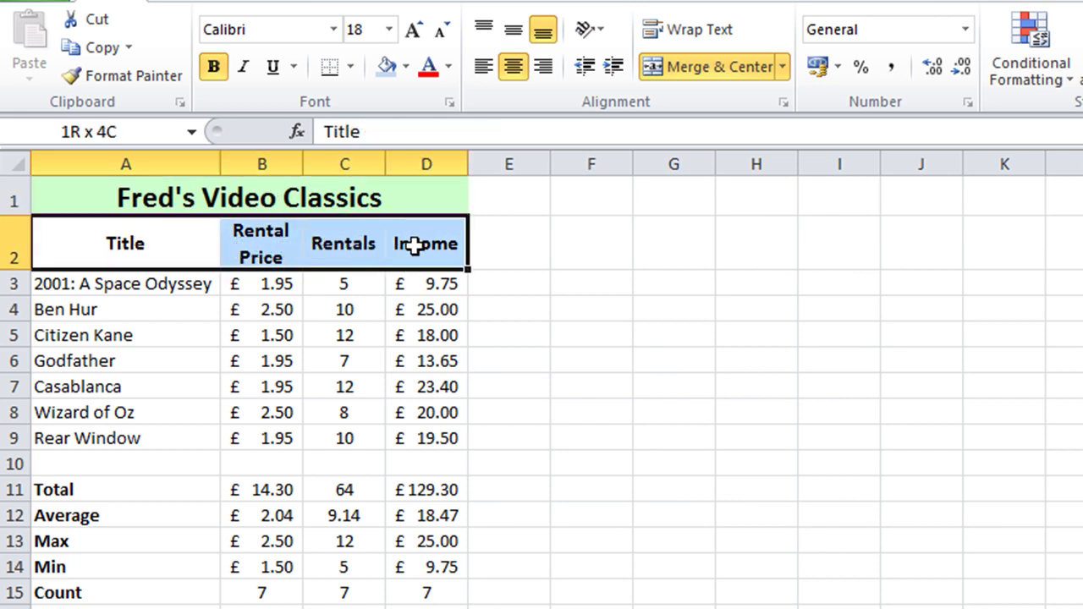
click(407, 66)
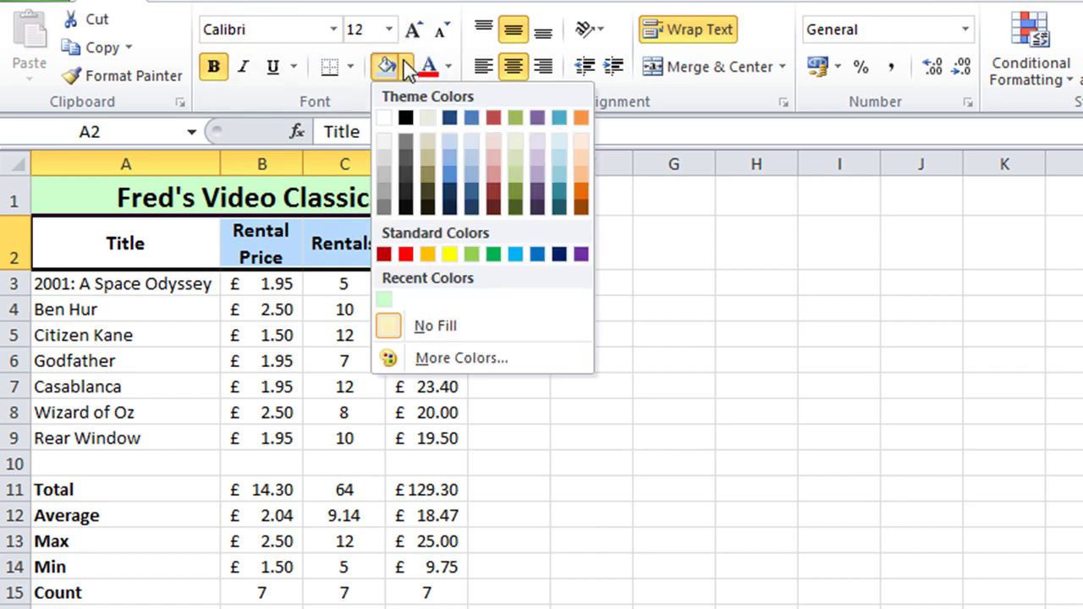
click(561, 140)
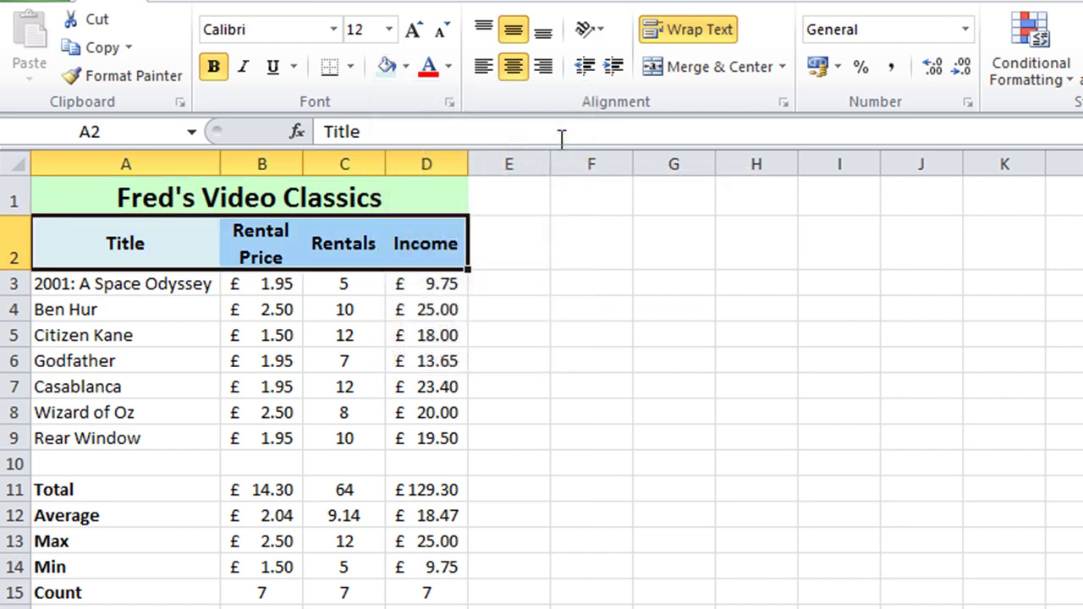
click(85, 332)
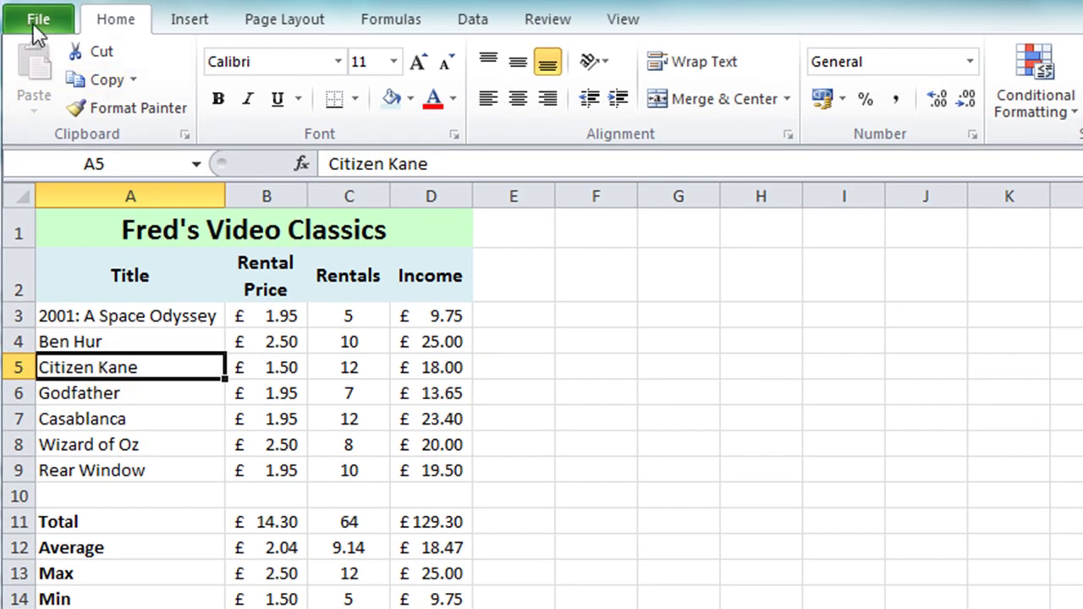
Turn on gridline printing in the sheet's page setup from the print preview and return to the worksheet
click(34, 19)
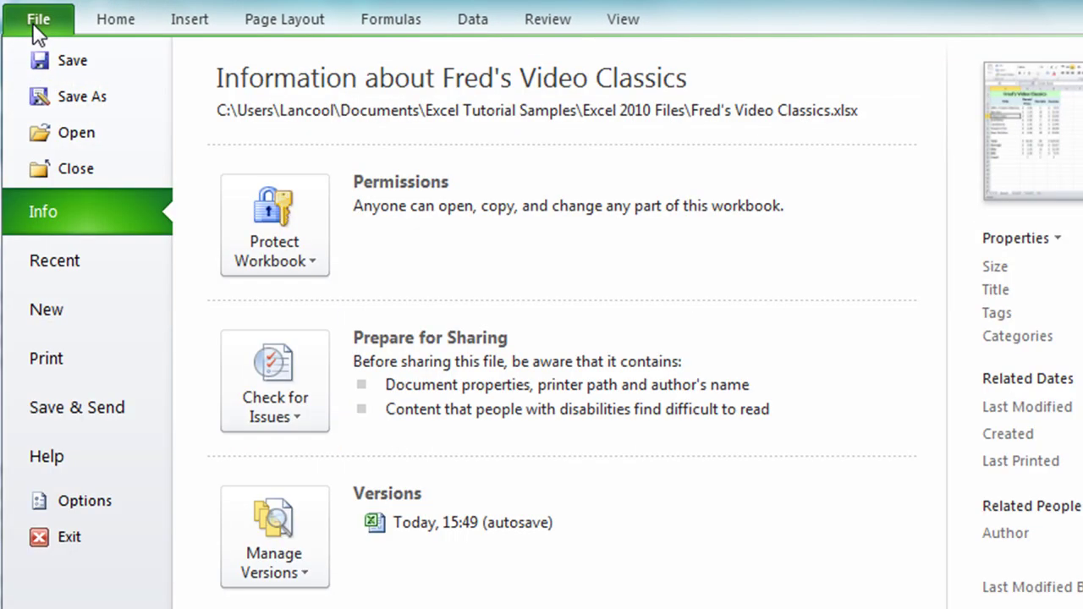
click(84, 371)
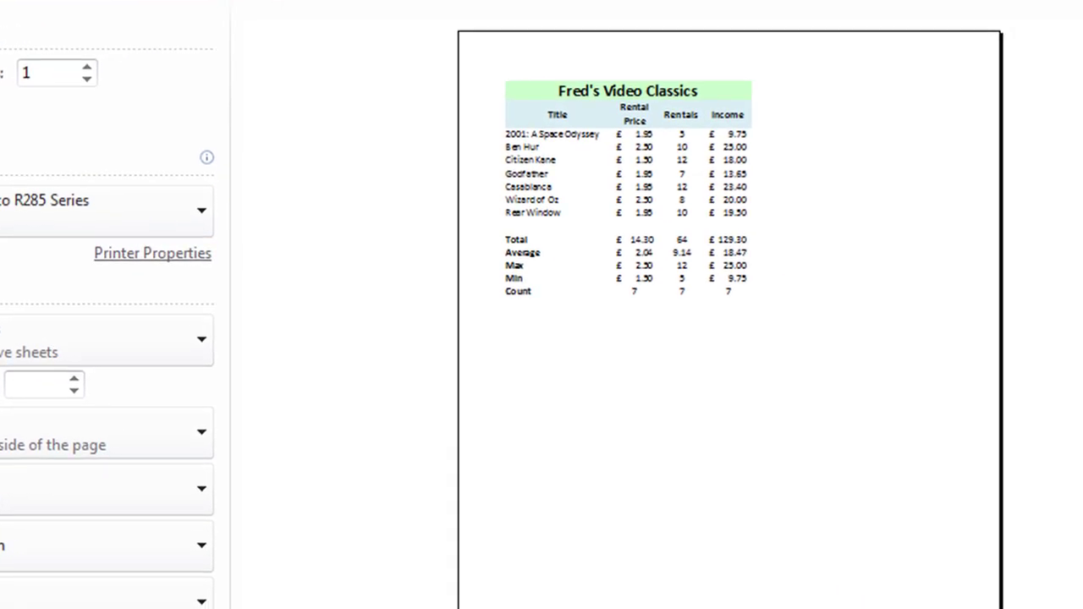
click(841, 327)
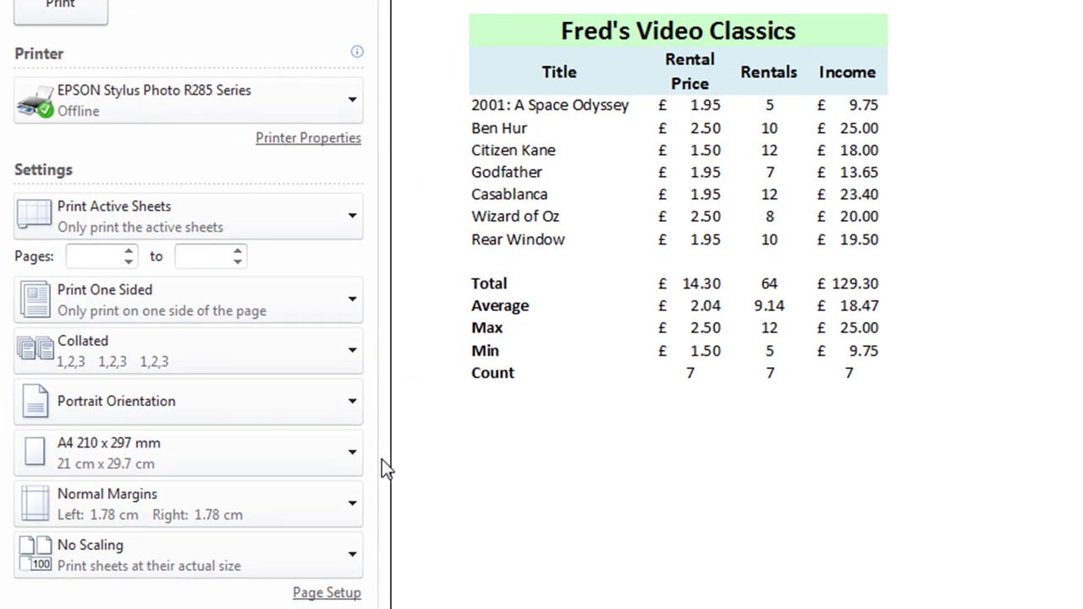
click(311, 595)
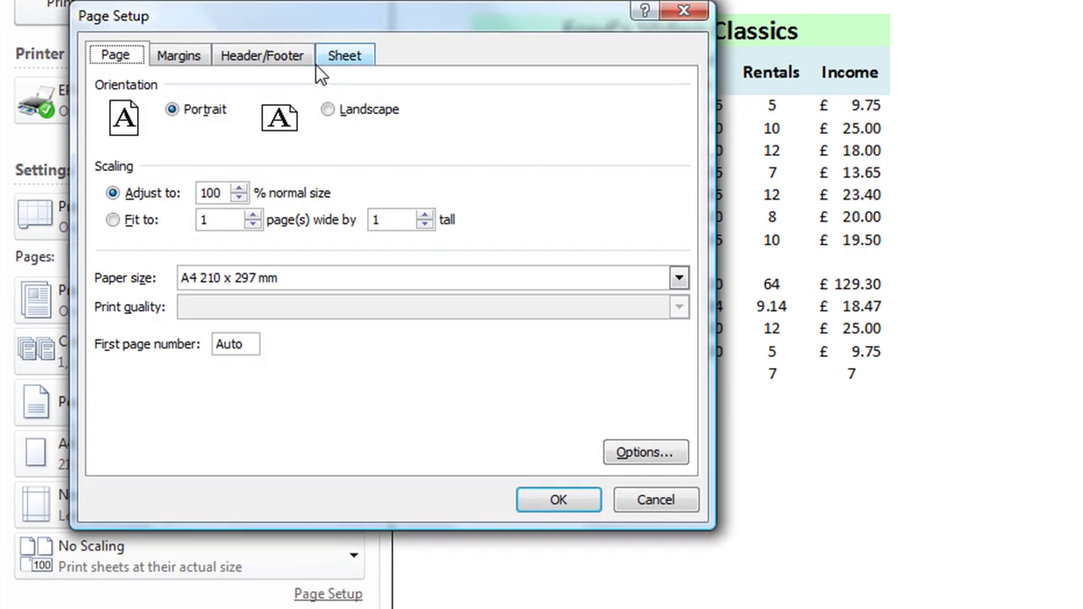
click(342, 58)
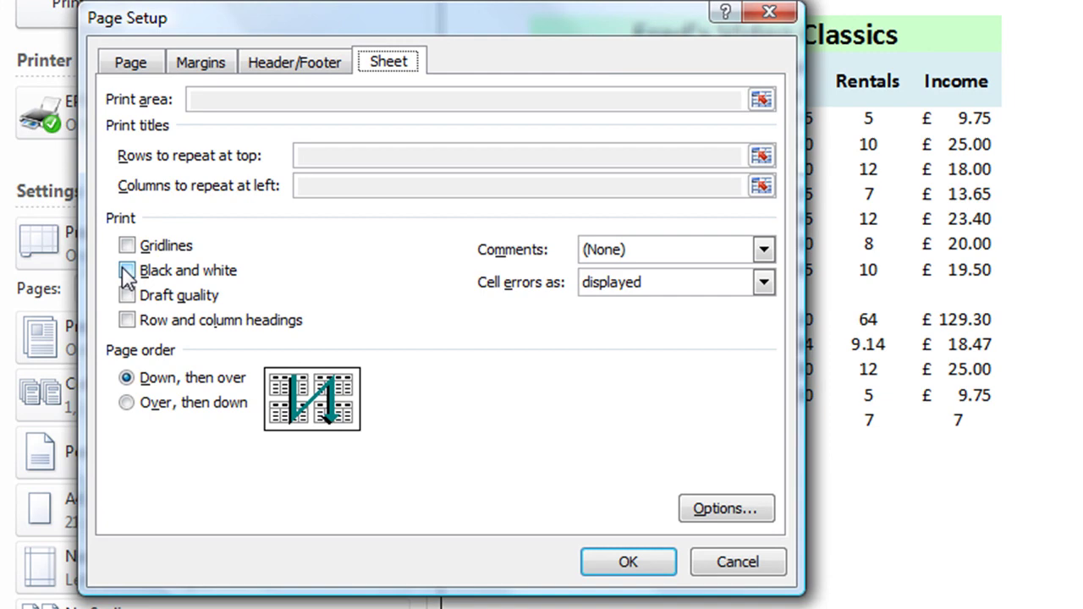
click(133, 245)
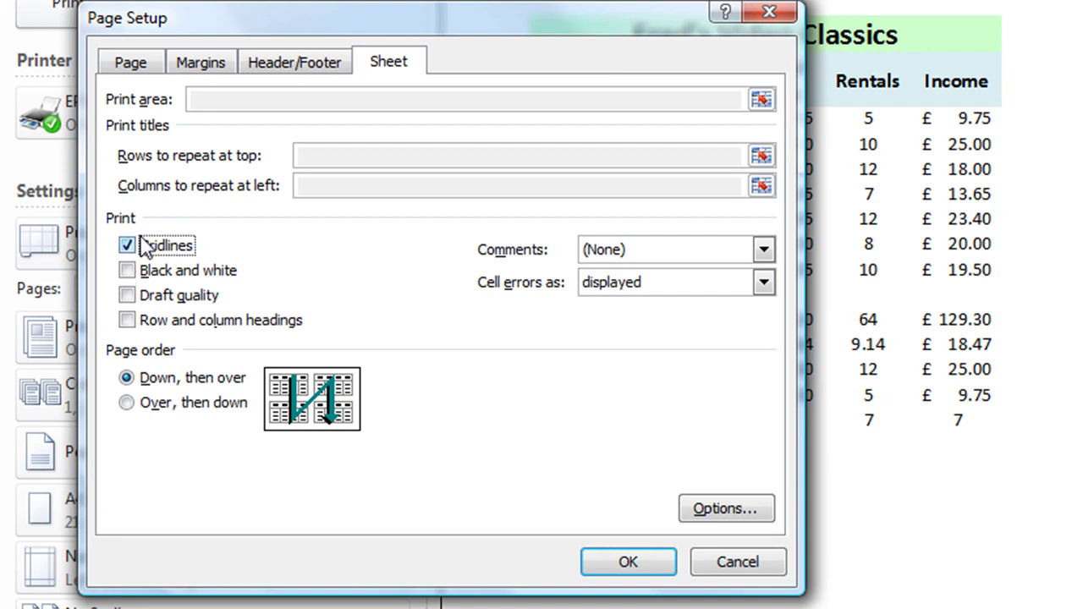
click(628, 562)
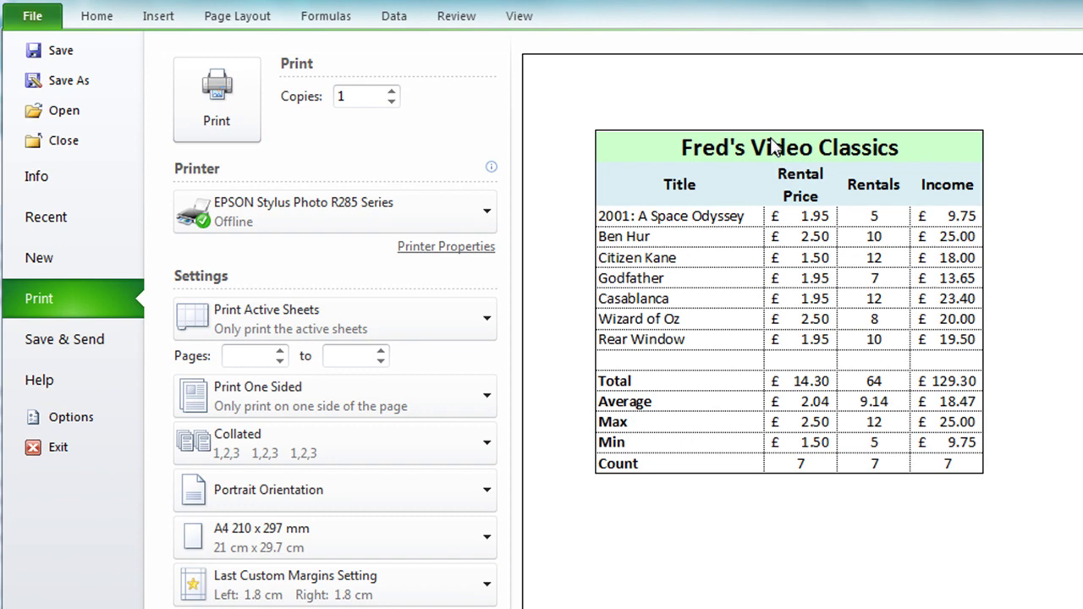
click(115, 23)
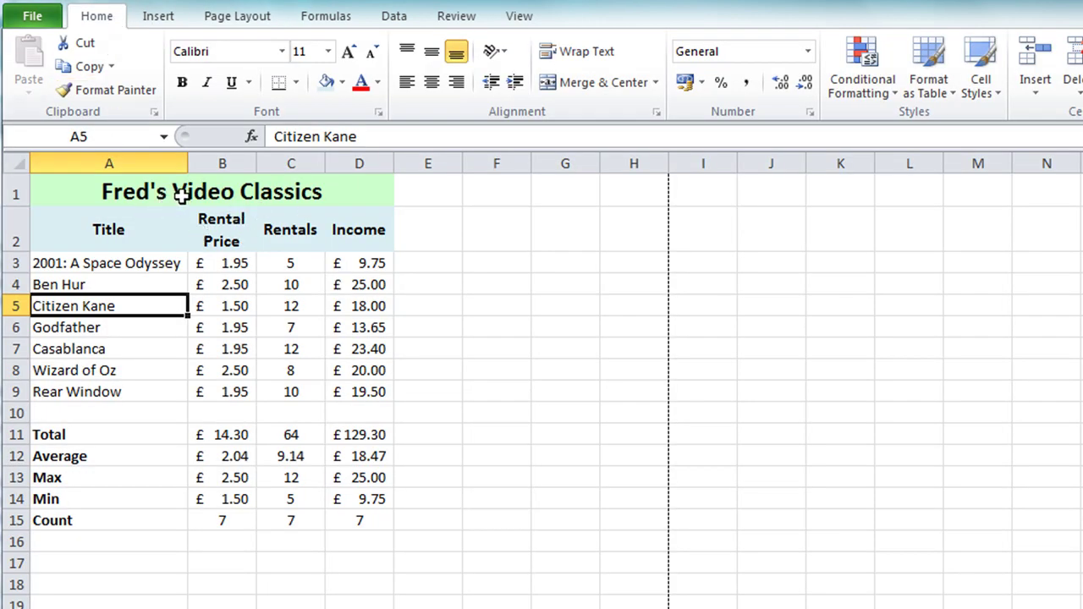
Apply All Borders to the whole table in A1:D15
click(181, 193)
drag(181, 194, 346, 516)
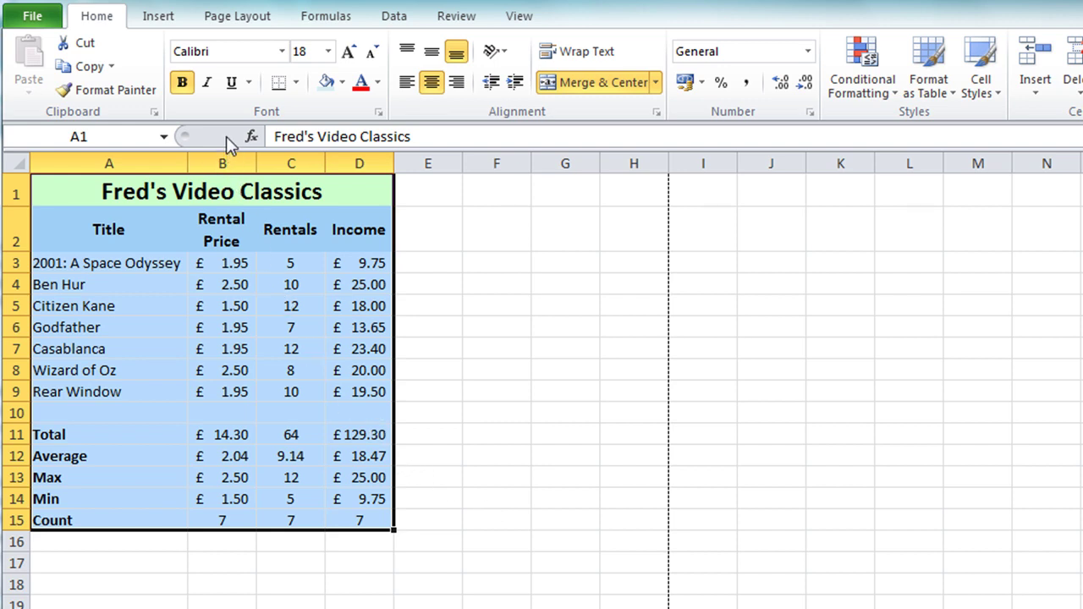
click(296, 83)
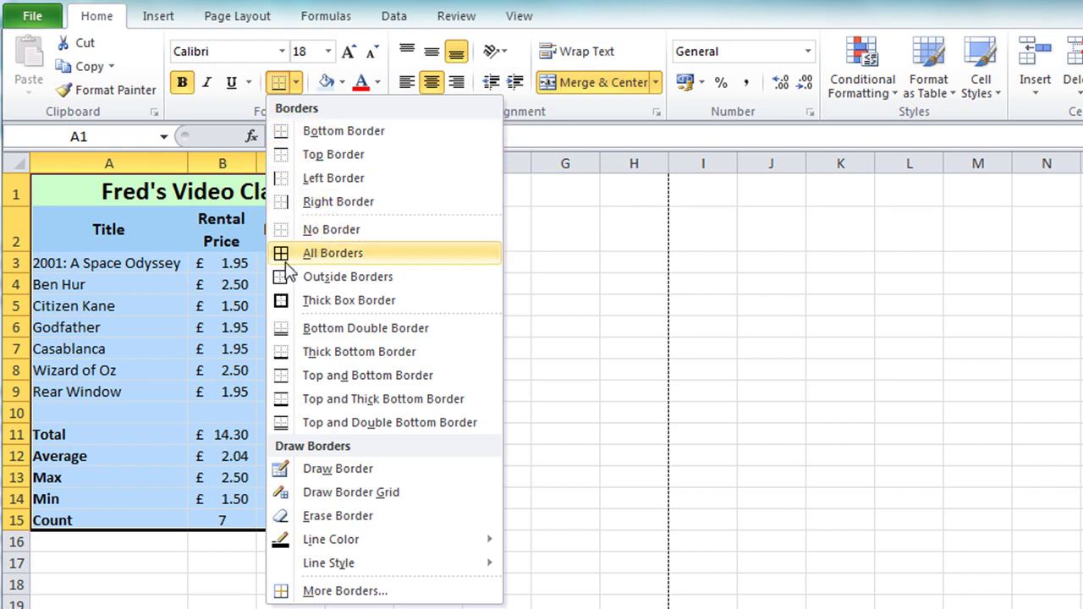
click(349, 257)
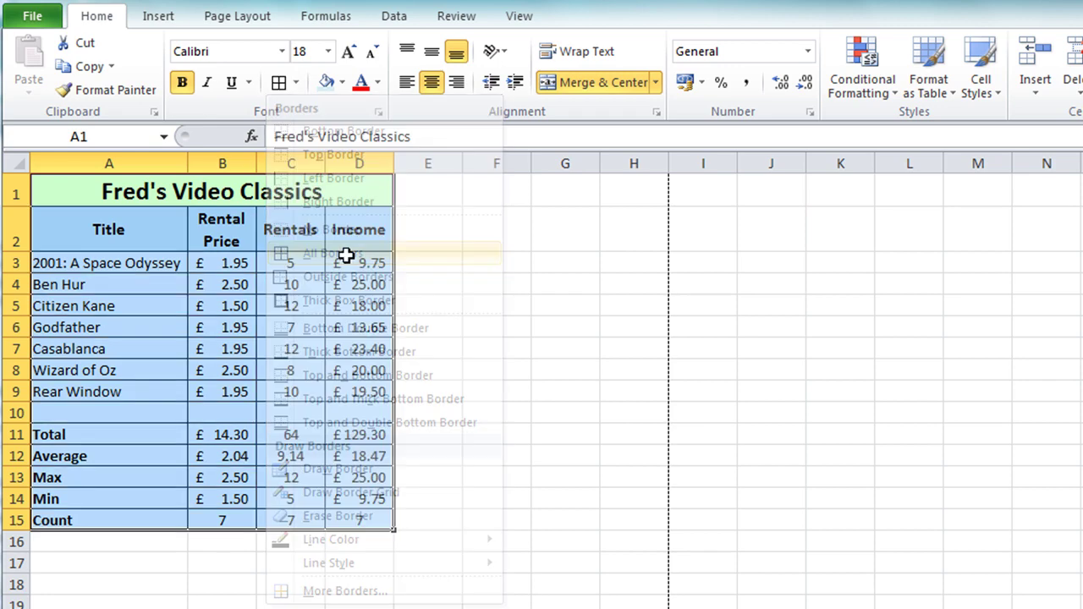
click(570, 305)
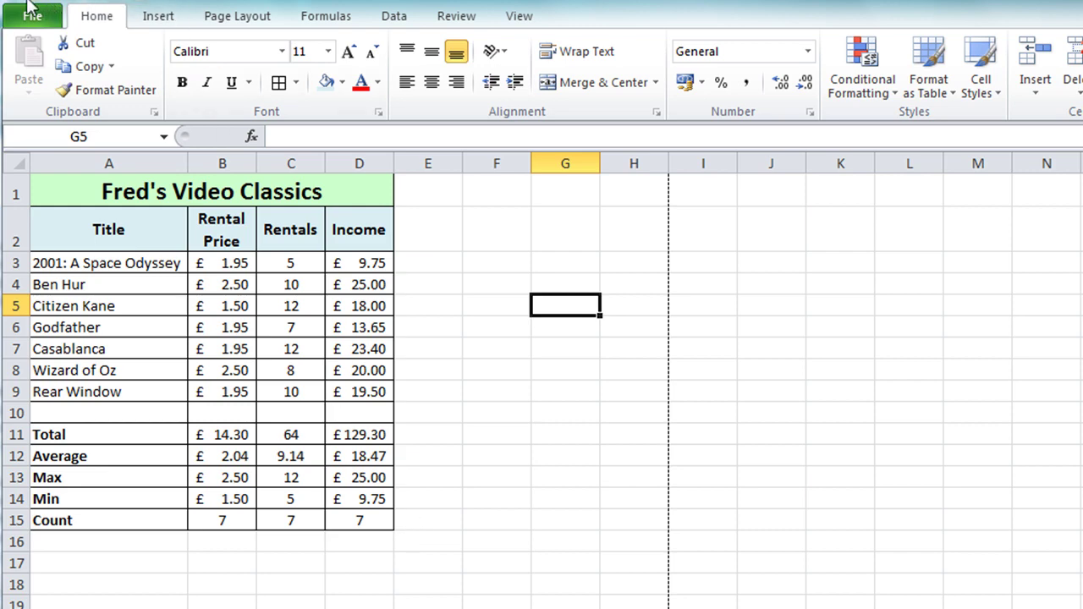
Check the bordered table in the print preview and return to the worksheet
click(31, 23)
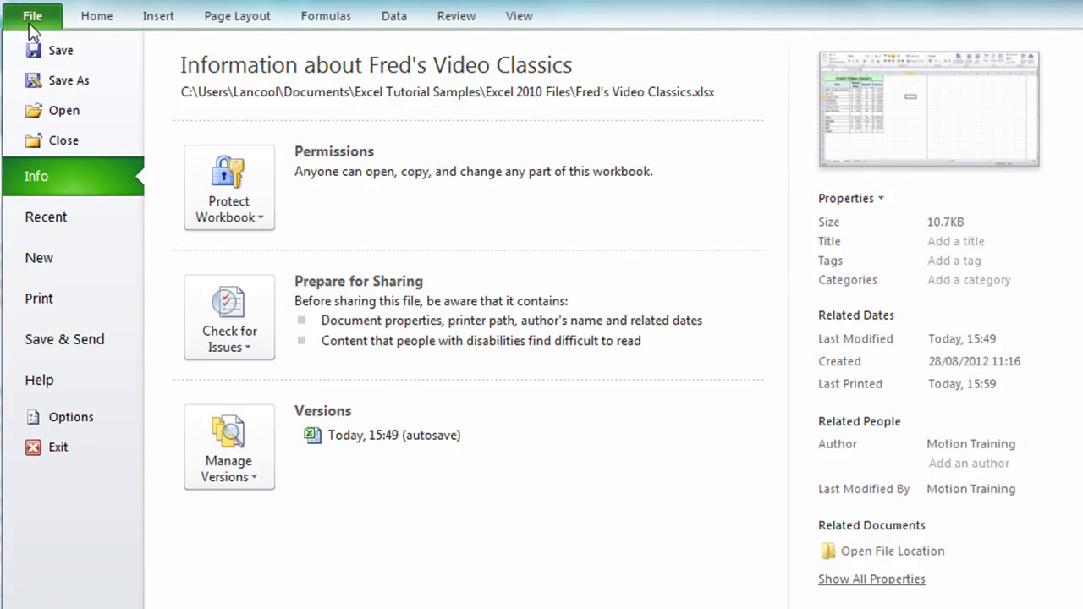
click(84, 303)
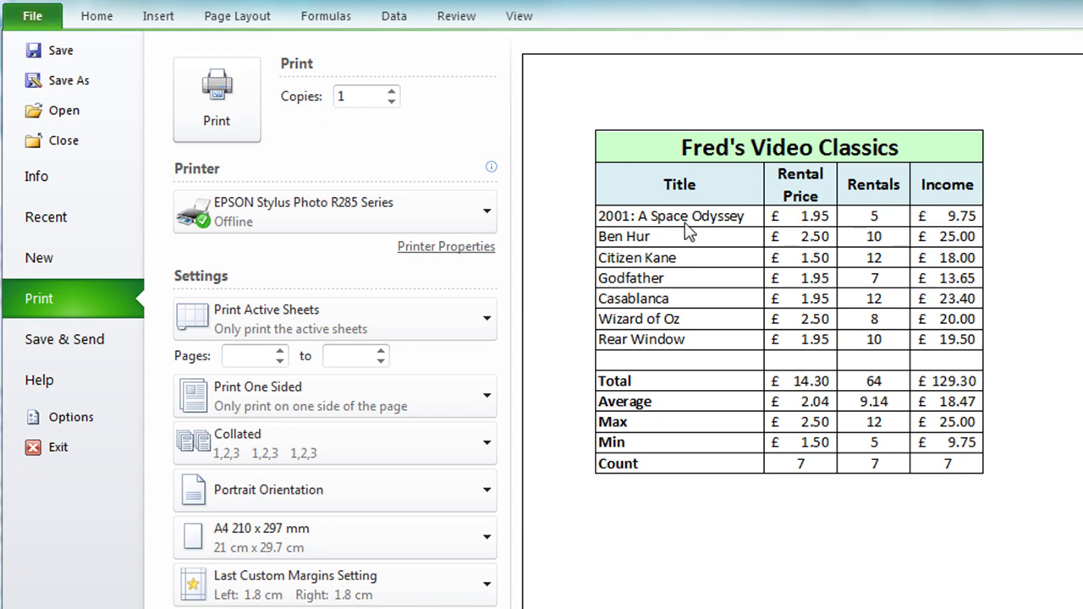
key(Escape)
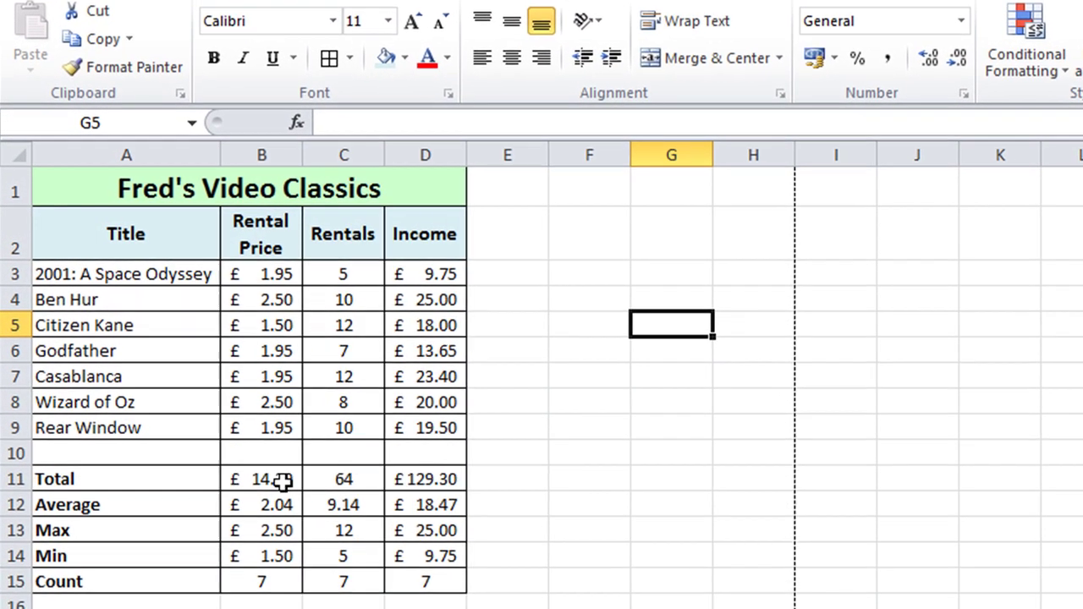
Delete the rental price total in B11 and the counts in C15:D15
click(268, 485)
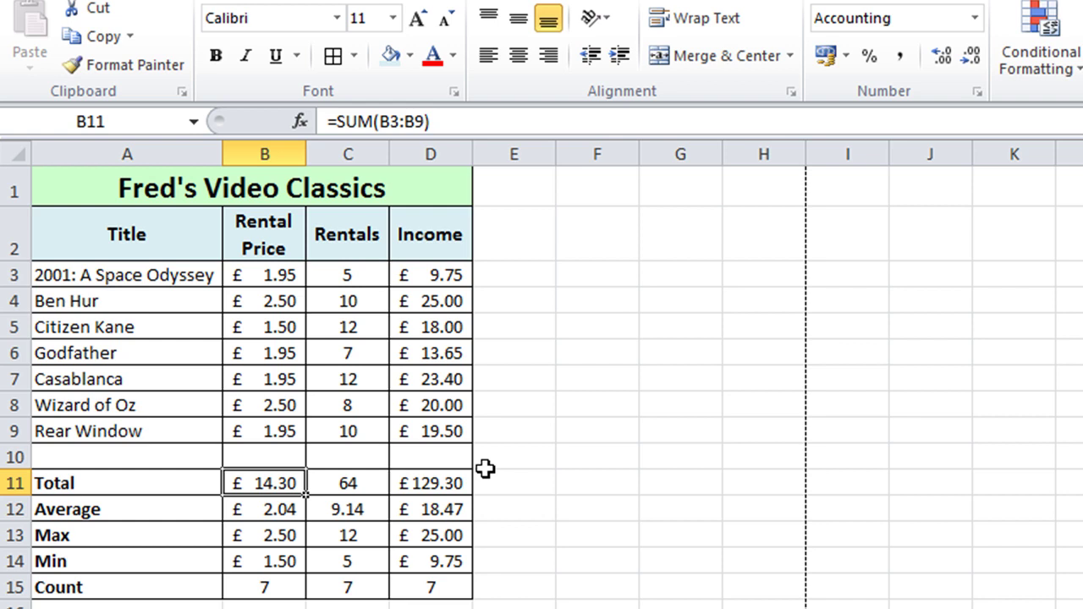
key(Delete)
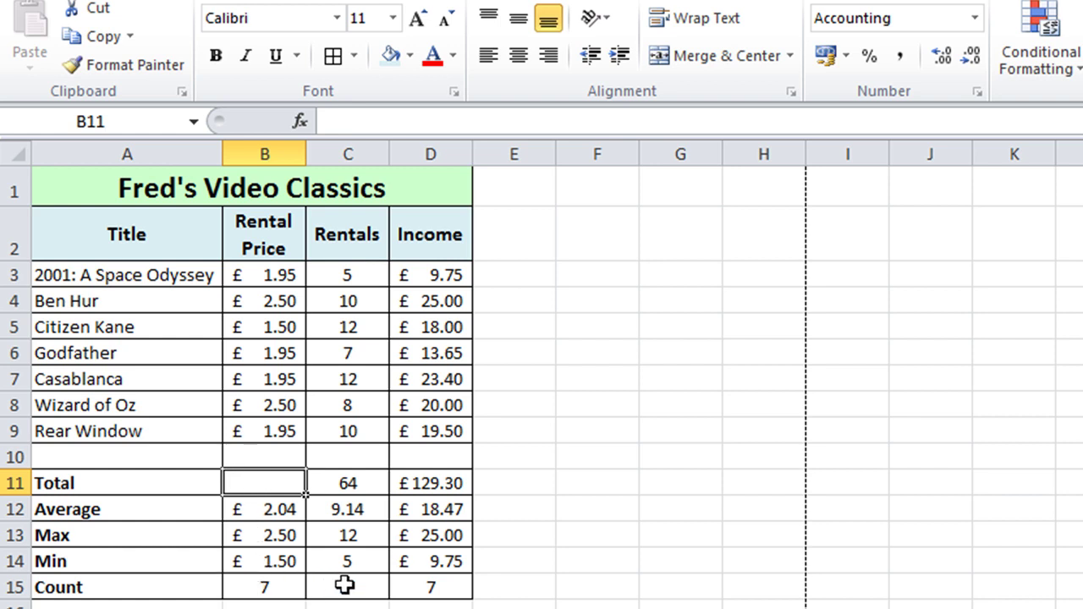
drag(345, 586, 395, 586)
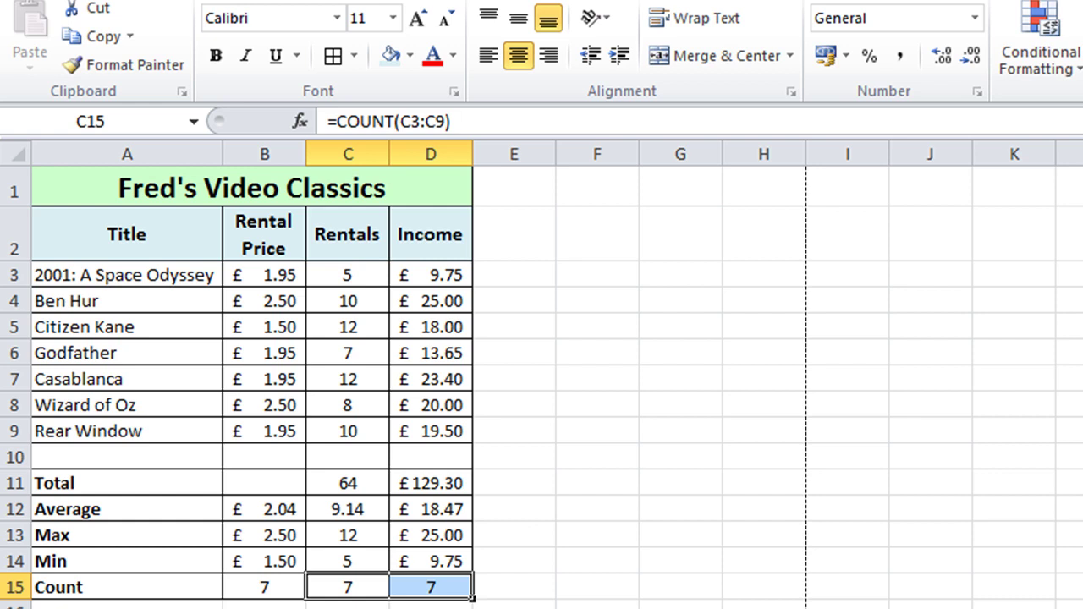
key(Delete)
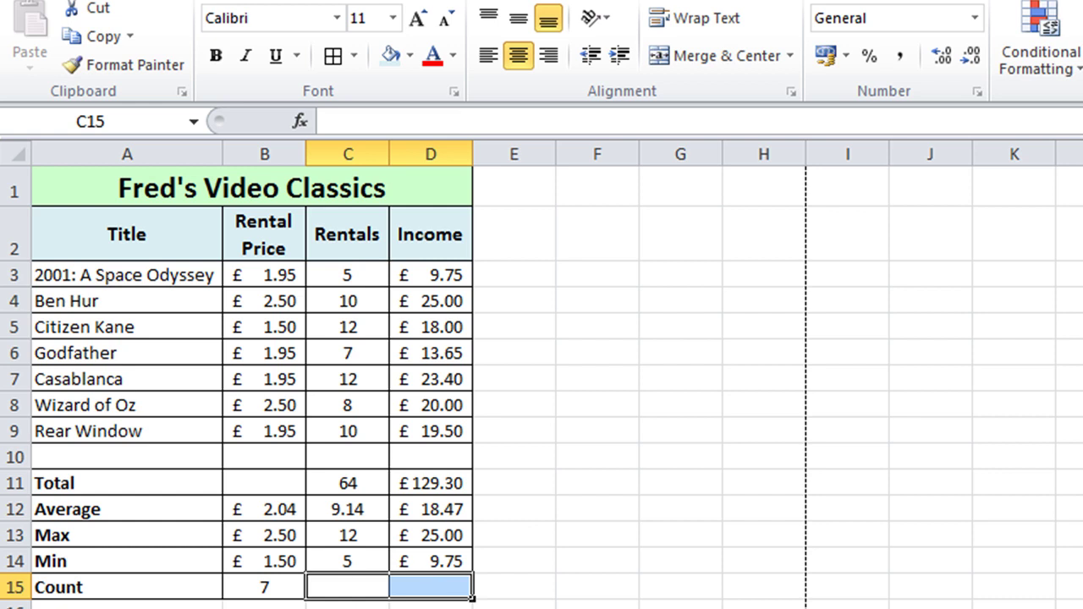
Enter a hyphen in each of the empty cells B11, C15 and D15, and center the one in B11
click(267, 481)
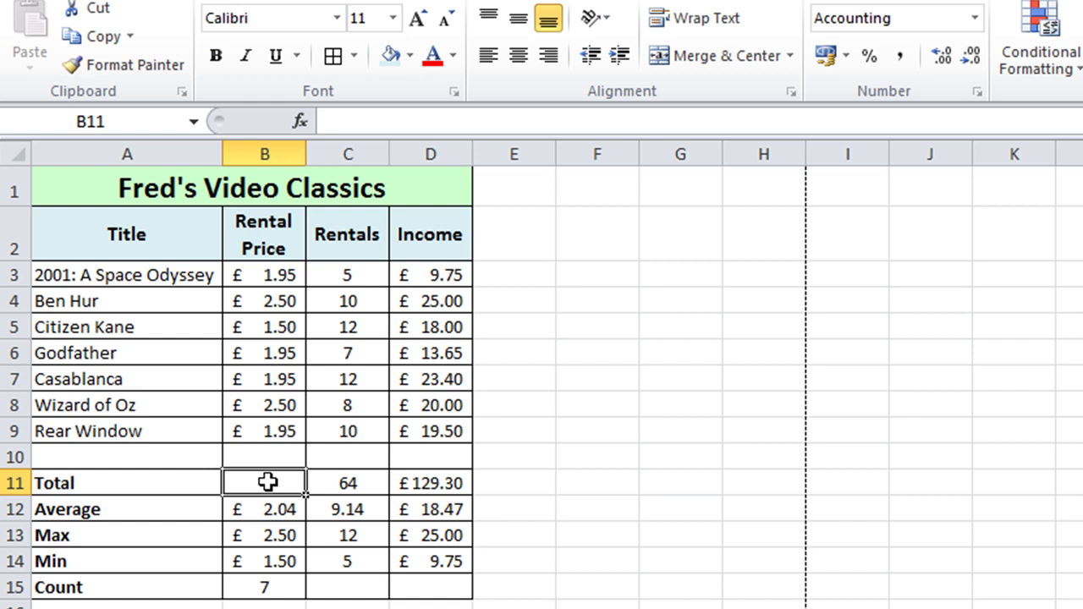
text(-)
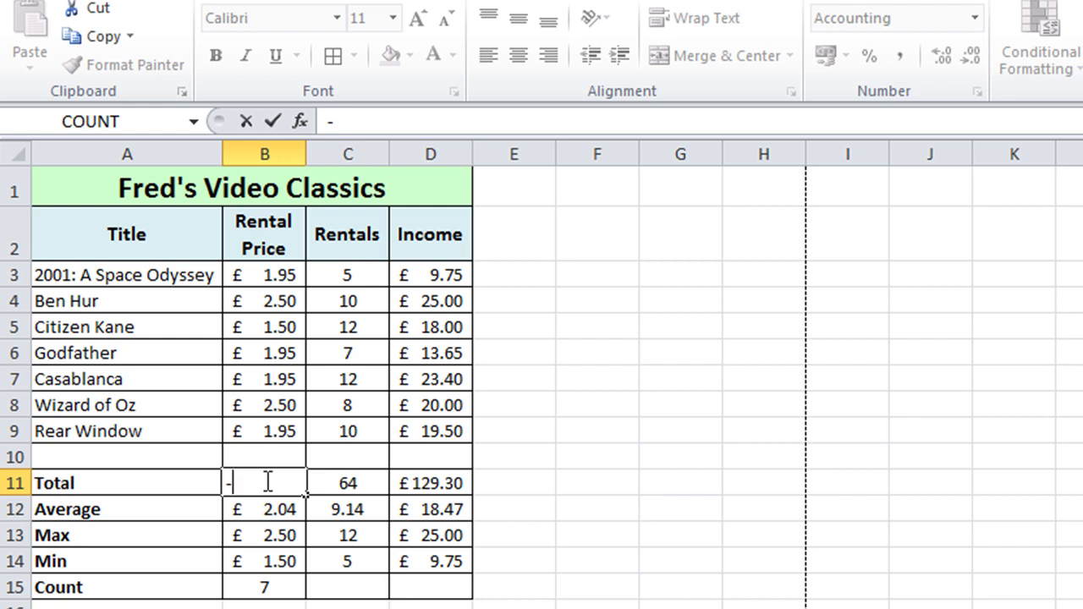
key(Return)
click(334, 585)
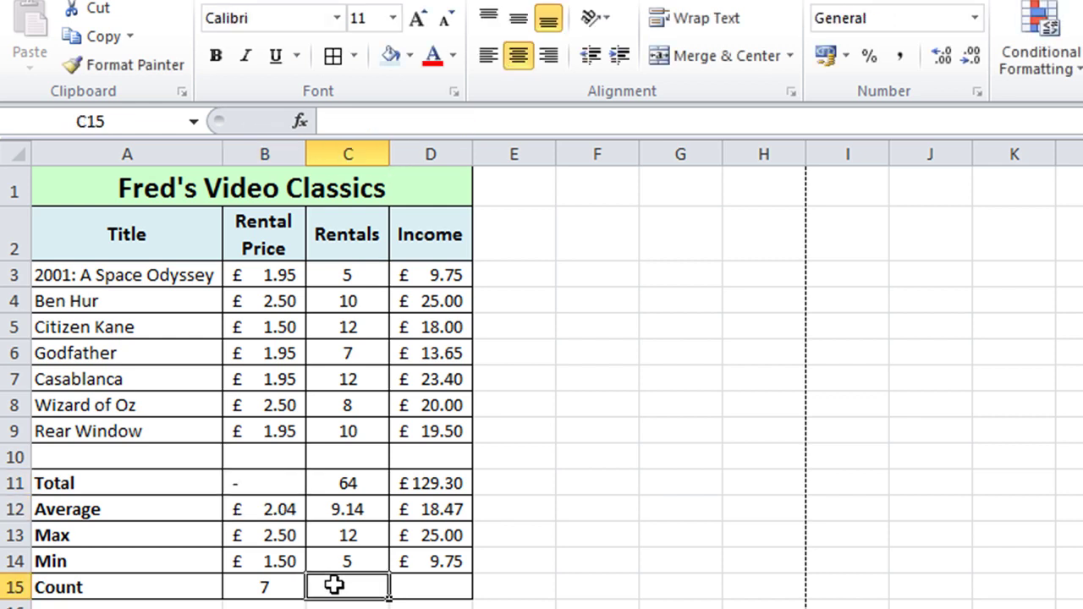
text(-)
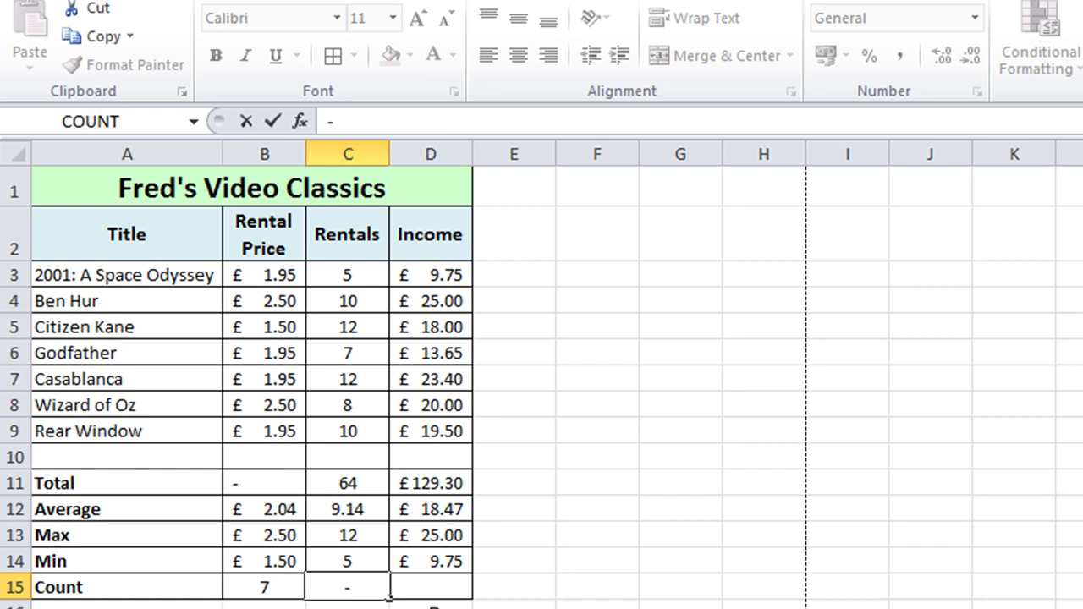
key(Tab)
text(-)
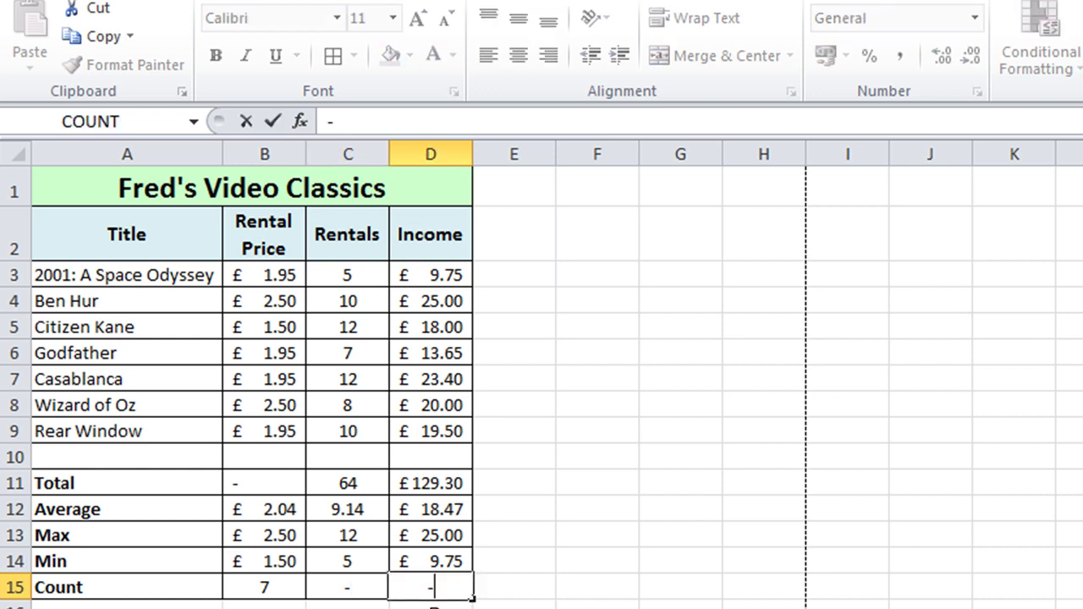
key(Tab)
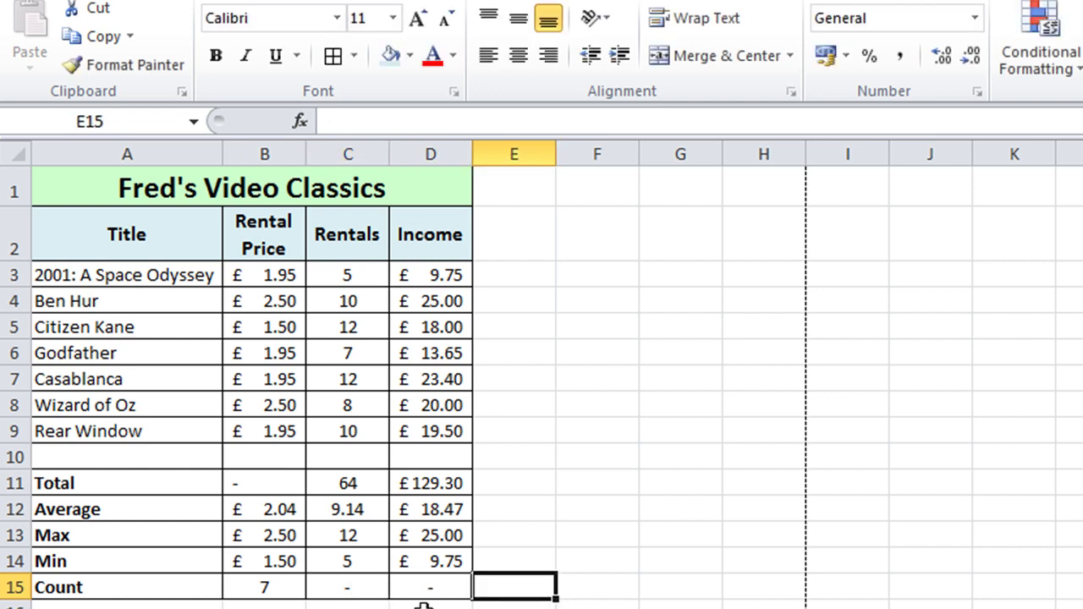
click(254, 475)
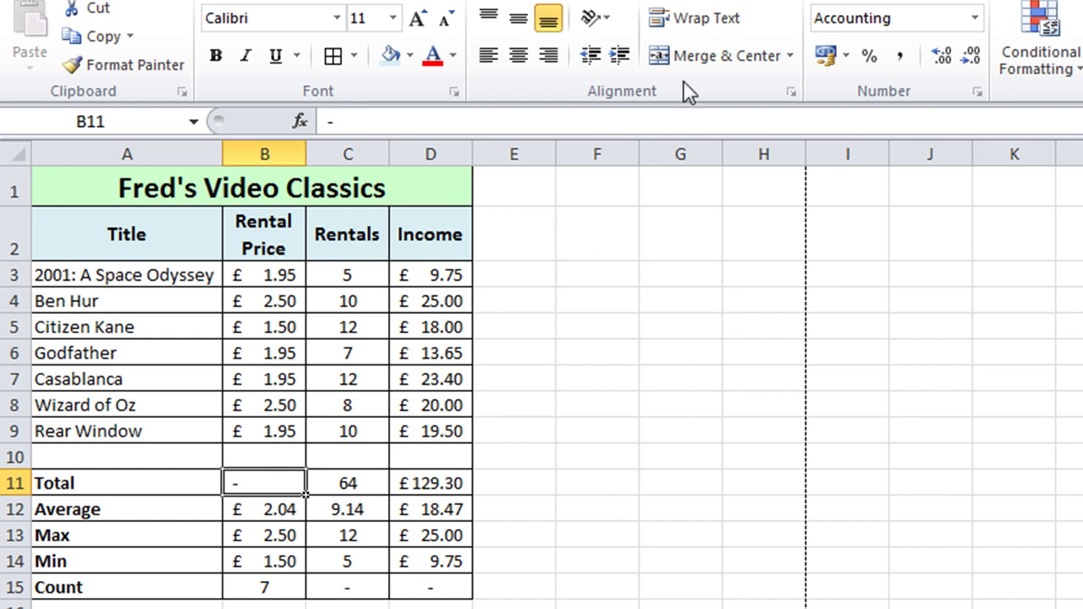
click(522, 60)
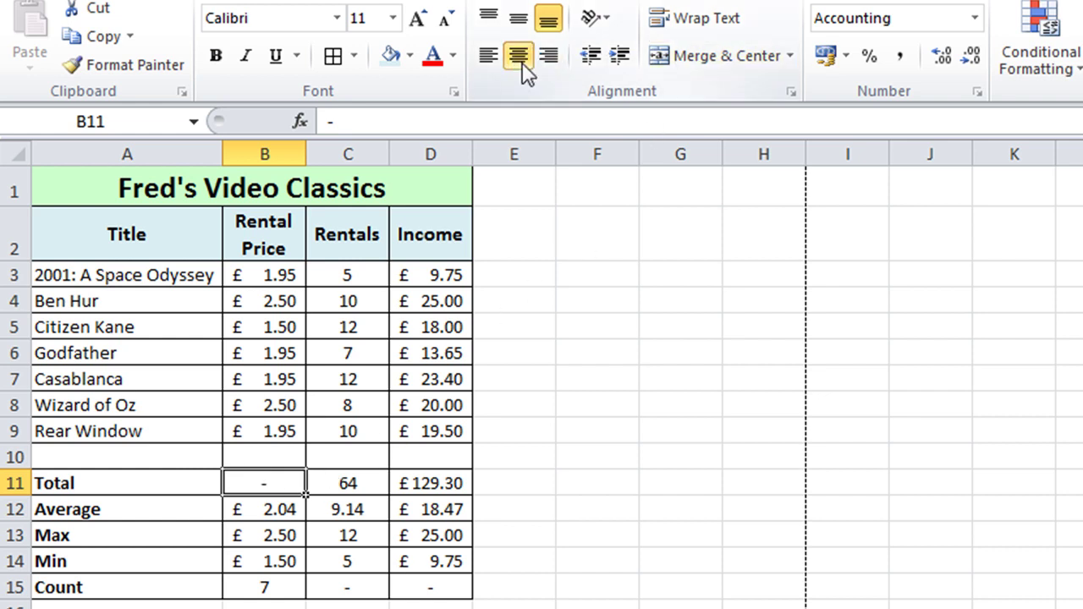